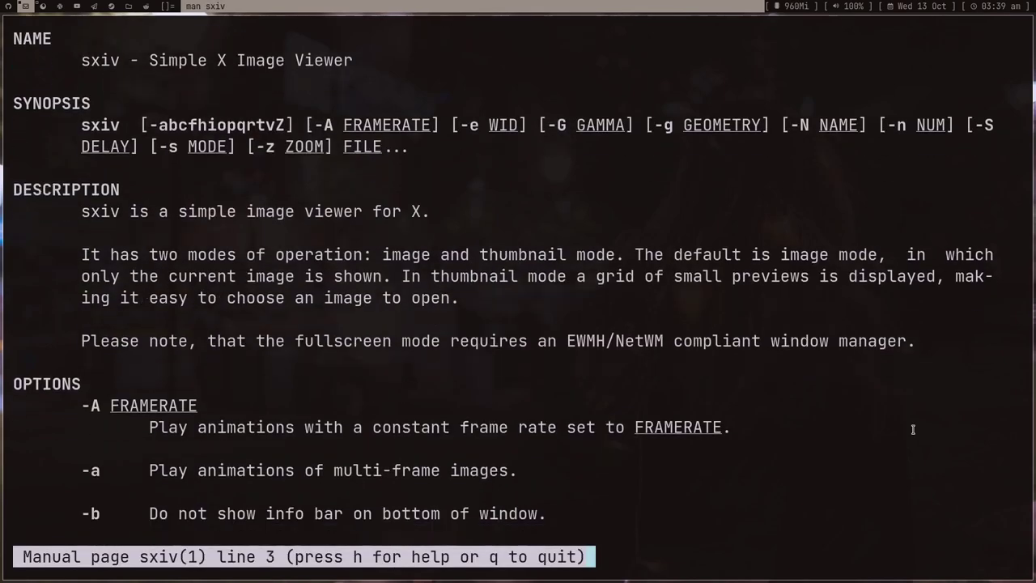
Scroll through the sxiv manual, highlighting 'Image Viewer' and the Ctrl-l scroll-right entry
key("k")
key("k")
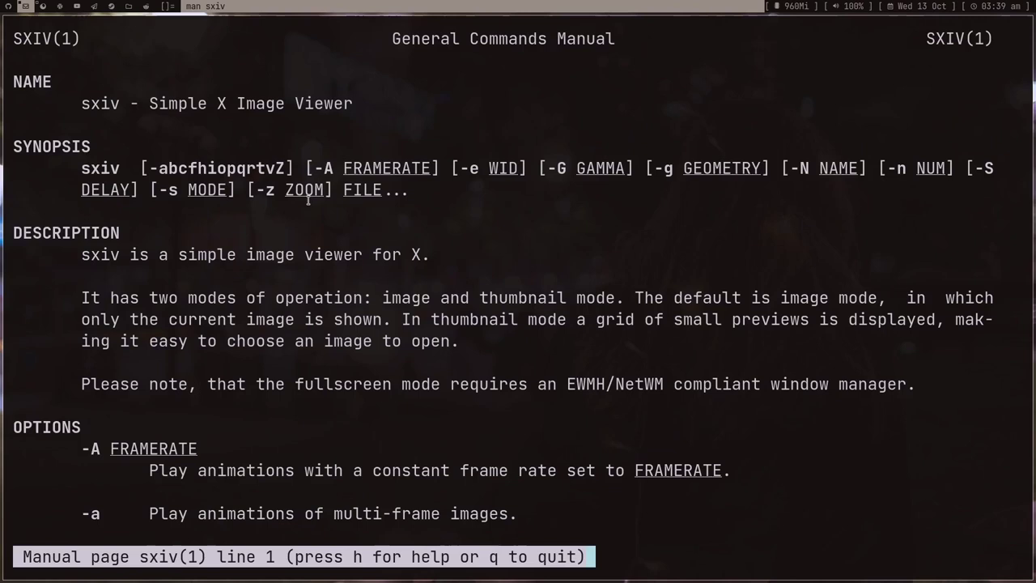
left_click_drag(356, 104, 209, 104)
left_click(182, 105)
scroll(394, 197, "down", 17)
scroll(394, 197, "down", 20)
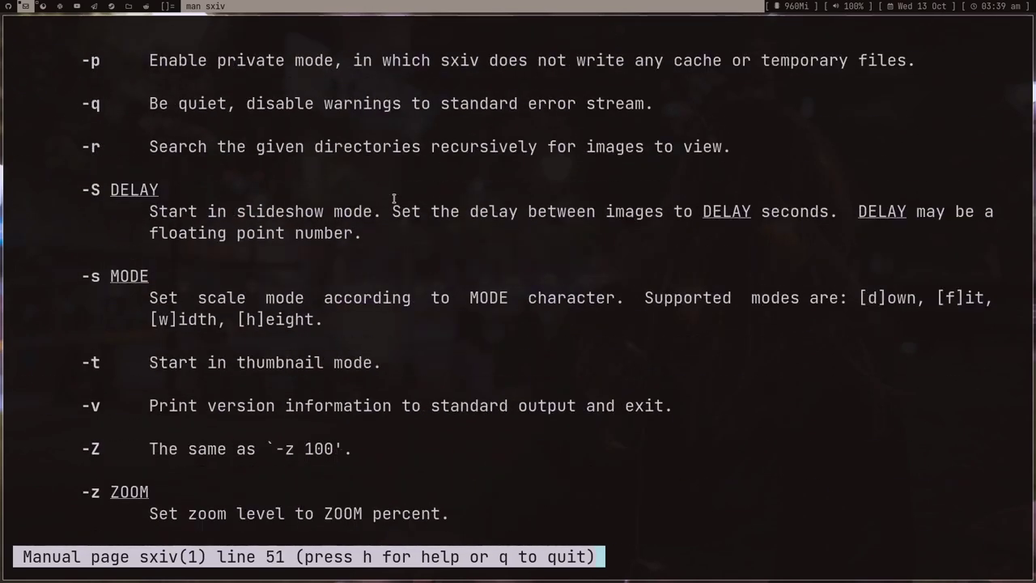
scroll(394, 198, "up", 3)
scroll(394, 197, "down", 11)
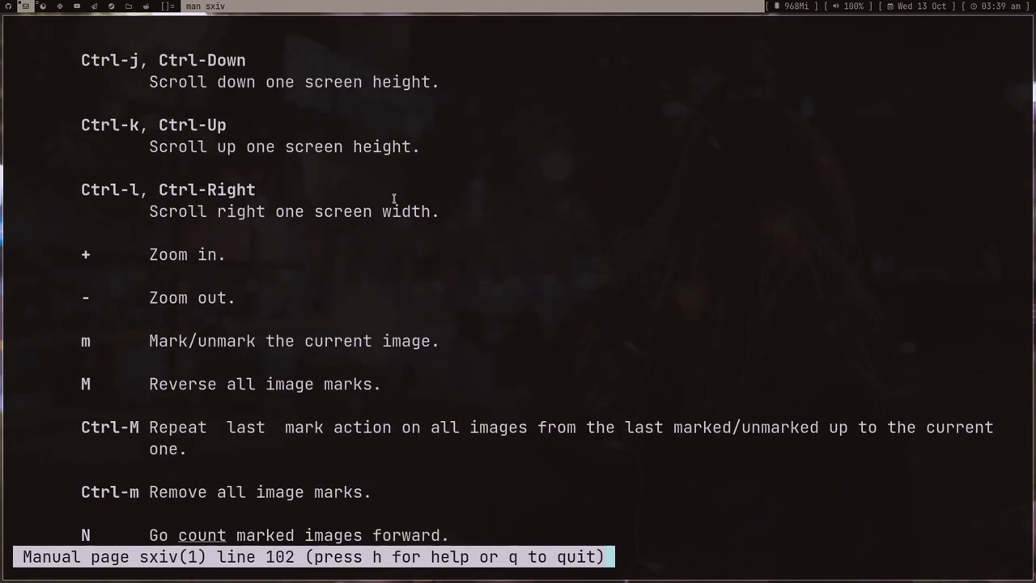
left_click_drag(194, 188, 197, 212)
left_click(304, 328)
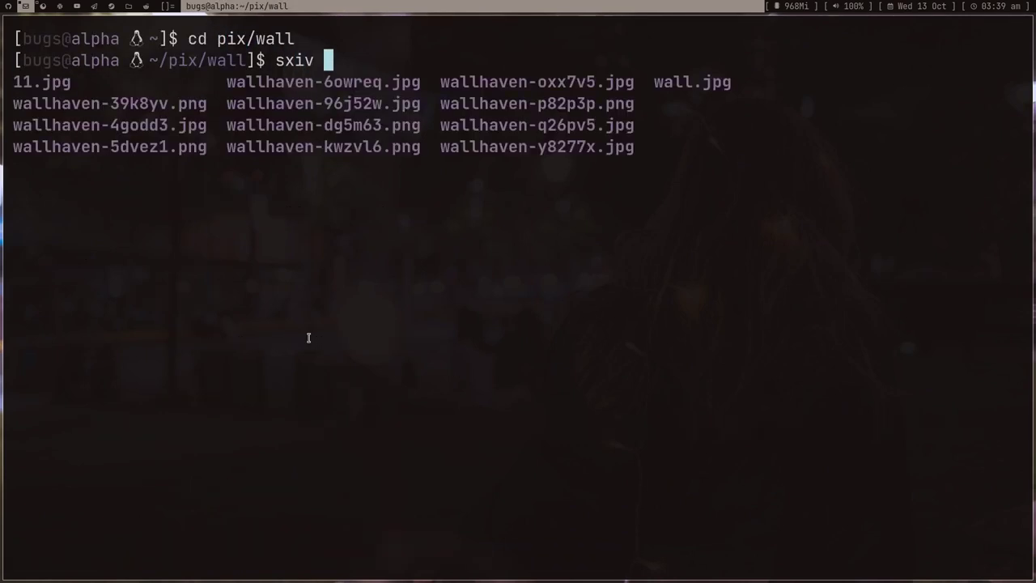
key("Tab")
key("Tab")
key("Tab")
key("Tab")
key("Tab")
key("Tab")
Open wallhaven-96j52w.jpg from pix/wall in sxiv as a background job
key("Return")
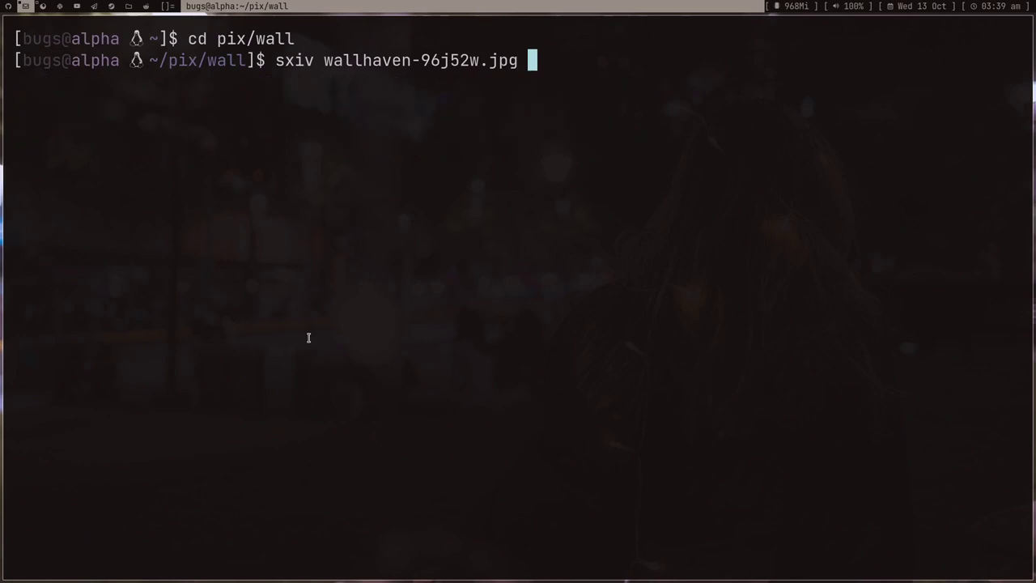
key("Return")
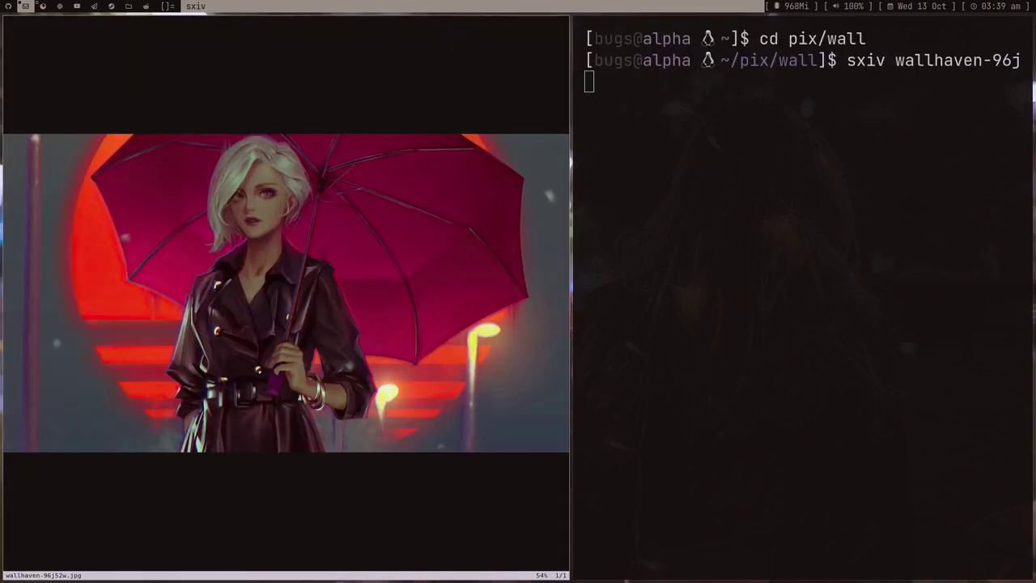
key("ctrl+c")
key("Up")
type("&")
key("Return")
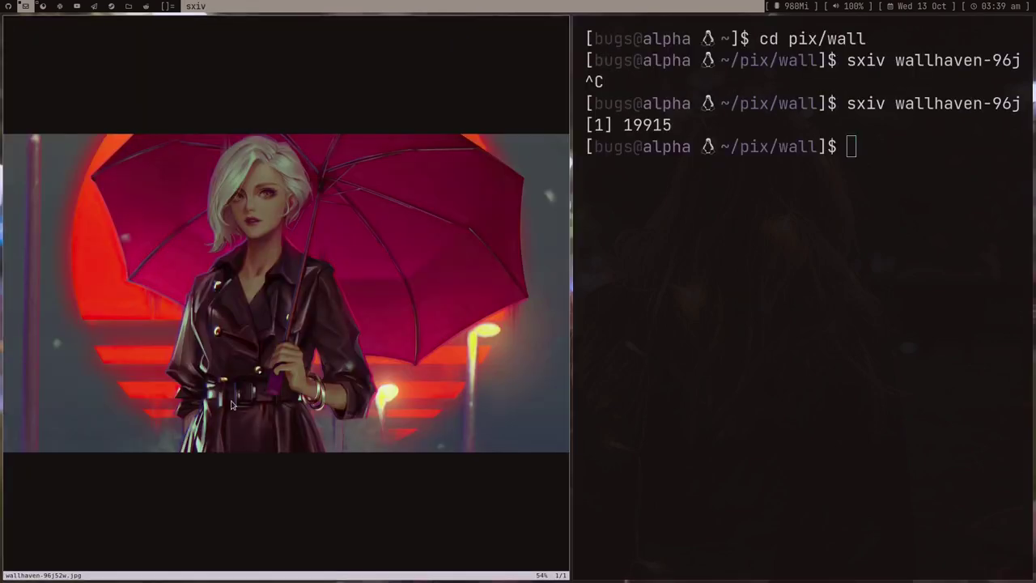
Zoom the image to 100% and back, flip it, toggle fullscreen, then begin pkill sxiv
key("equal")
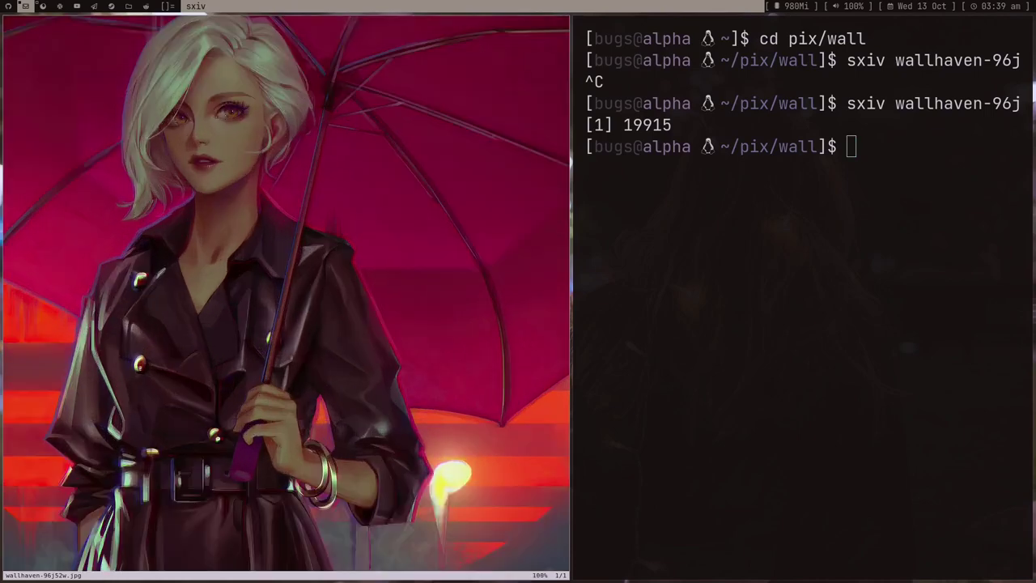
key("minus")
key("minus")
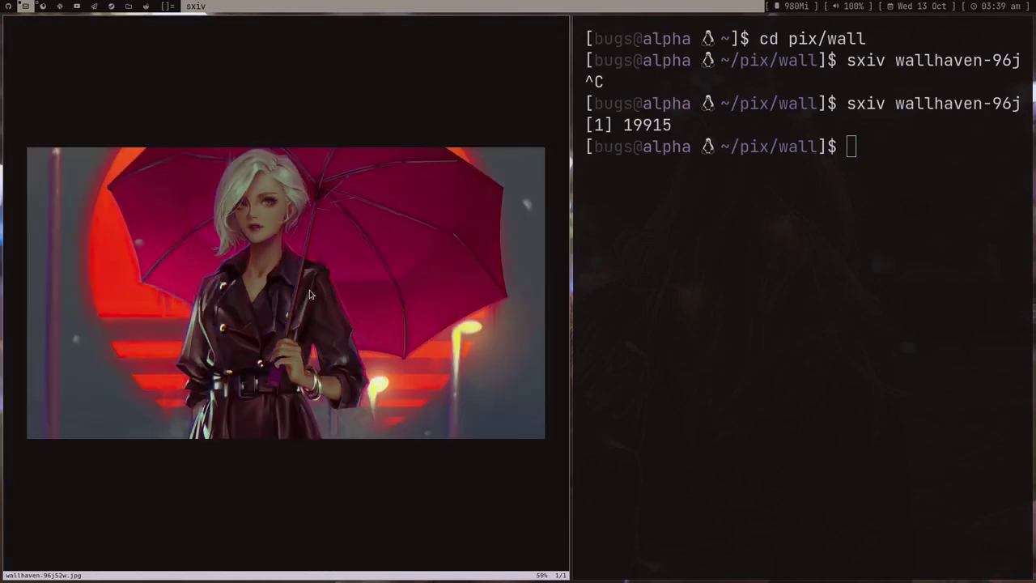
key("underscore")
key("underscore")
key("underscore")
key("underscore")
key("plus")
key("plus")
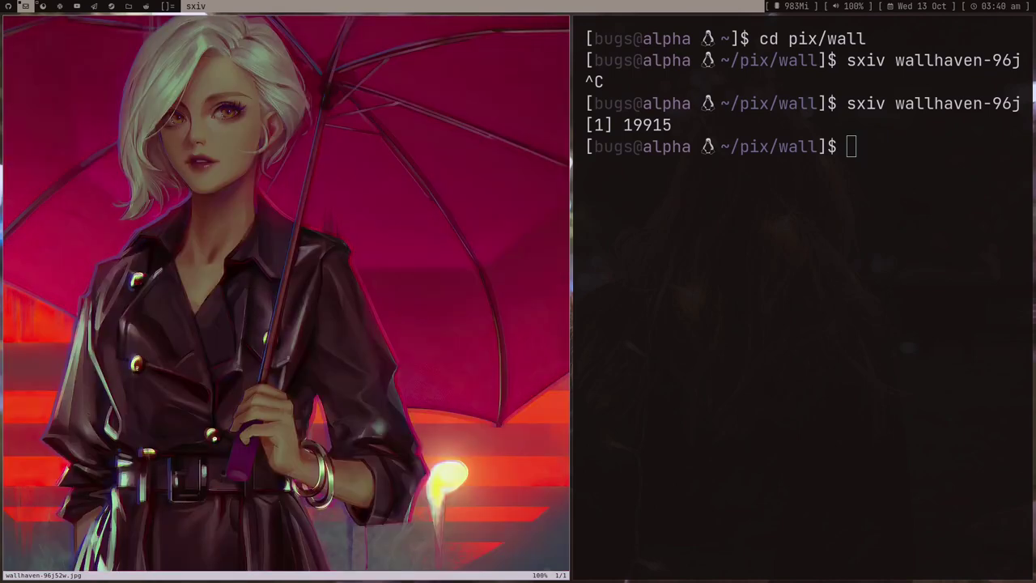
key("f")
key("f")
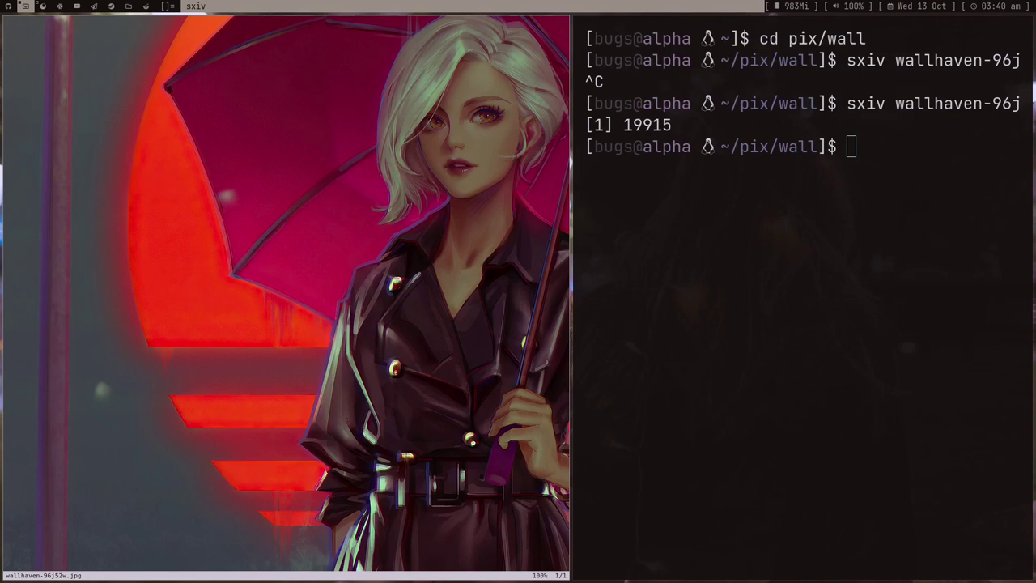
type("pkill s")
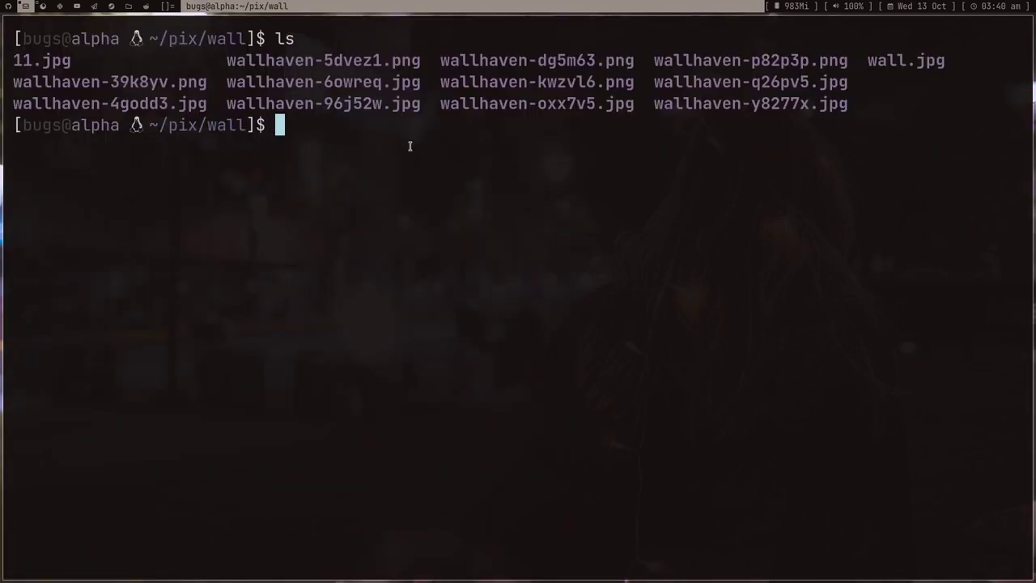
Open man sxiv and search for /key-handler to jump to its entry
type("man key")
key("BackSpace")
key("BackSpace")
key("BackSpace")
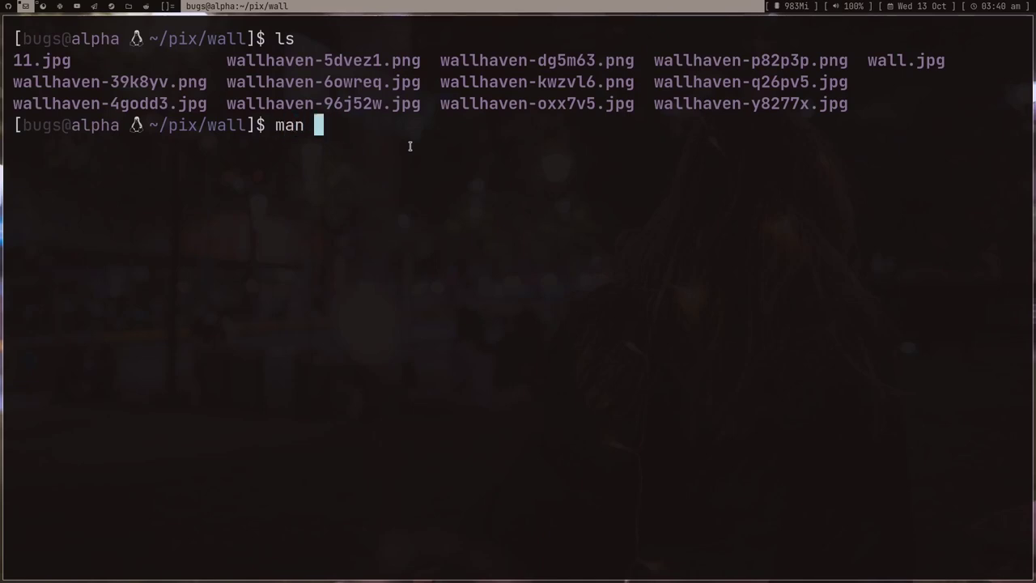
type("sxiv")
key("Return")
type("/key-h")
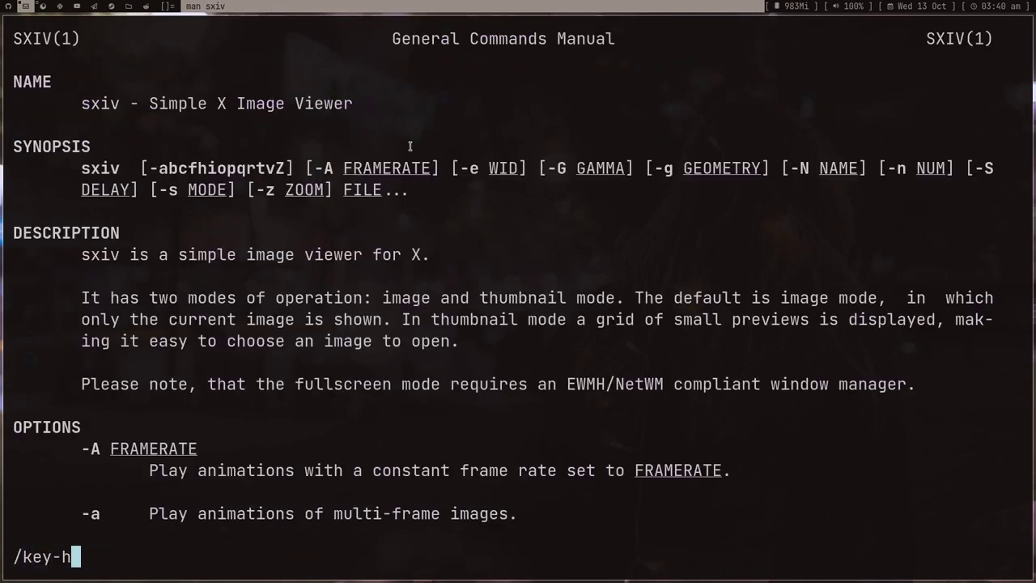
type("andler")
key("Return")
scroll(409, 145, "up", 1)
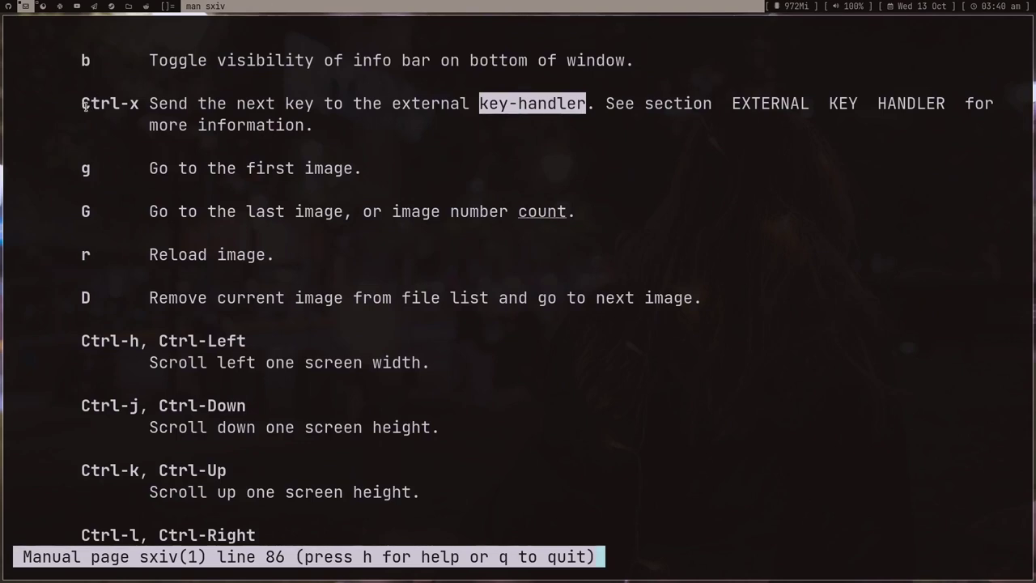
Highlight the Ctrl-x entry and the word key-handler in the manual
mouse_move(81, 104)
left_mouse_down()
mouse_move(144, 104)
mouse_move(81, 103)
left_mouse_up()
left_click(145, 102)
left_click(94, 103)
mouse_move(481, 103)
left_mouse_down()
mouse_move(585, 104)
mouse_move(496, 110)
left_mouse_up()
double_click(497, 109)
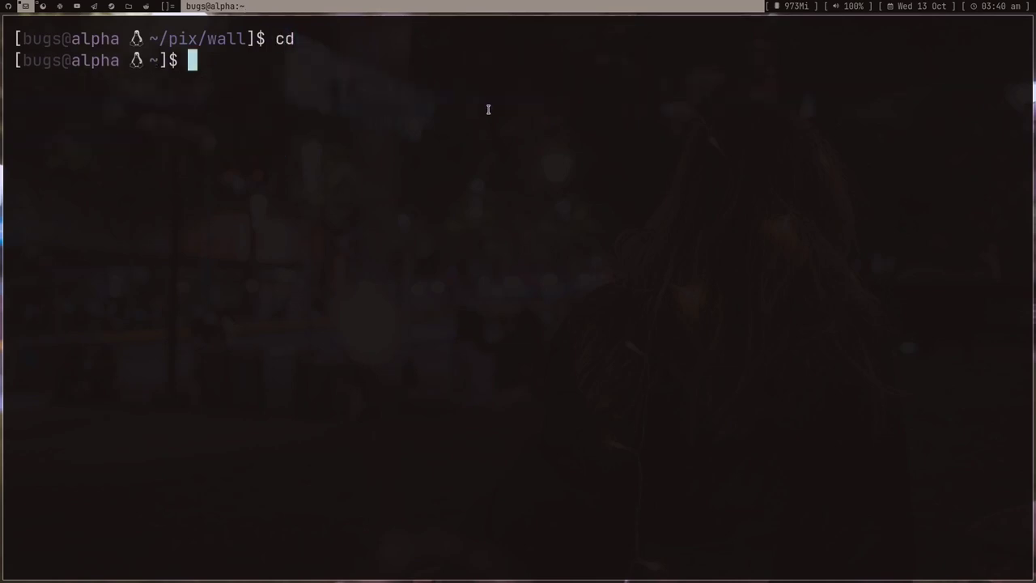
Quit man, go into ~/.config and create the sxiv folder
type("cd .config")
key("Return")
type("mkdir")
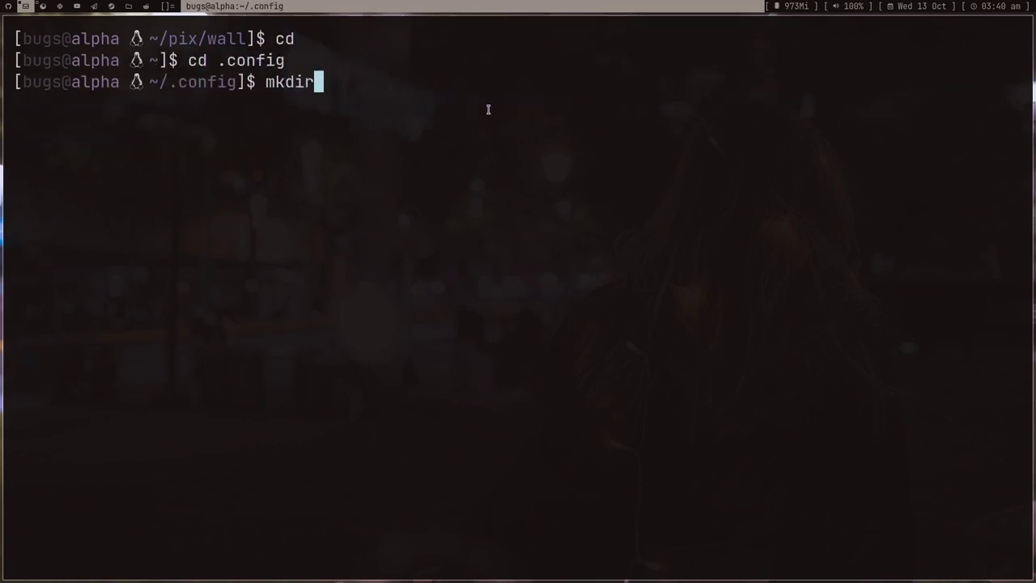
type(" sxiv")
key("Return")
type("cd sxiv")
Create and enter the exec folder, list it, and start vim key-handler
key("Return")
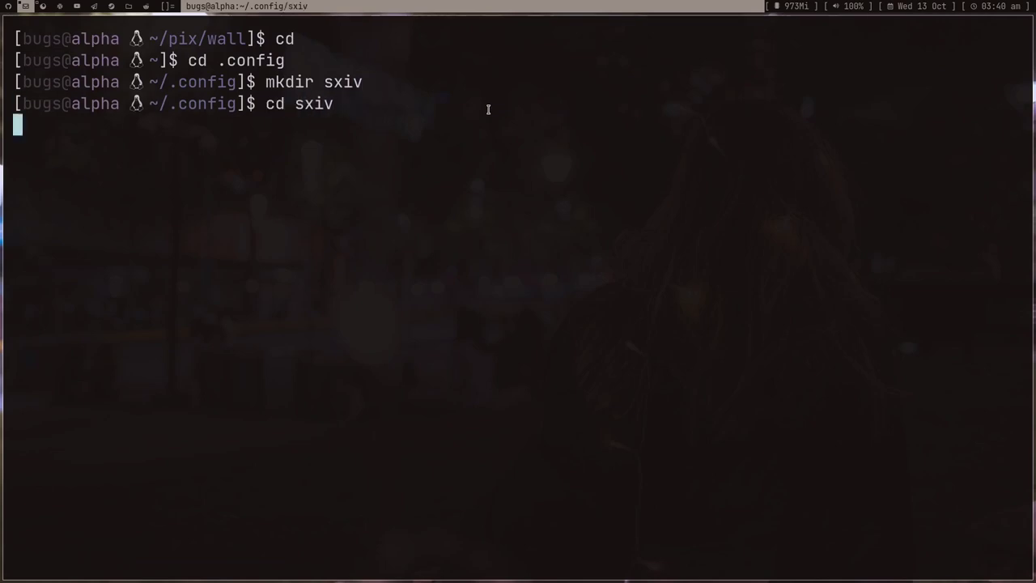
type("mkdir exec")
key("Return")
type("cd exec/")
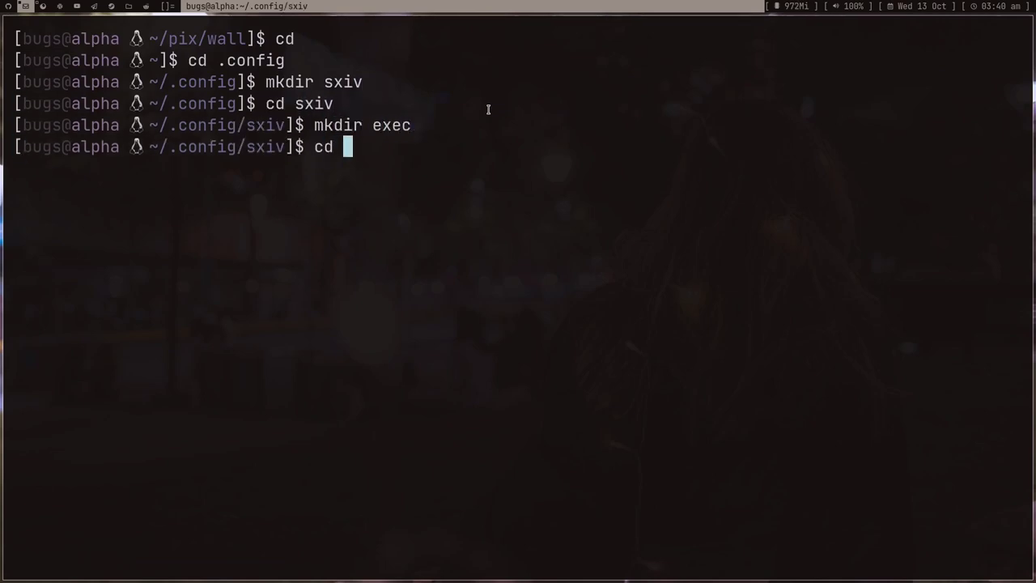
key("Return")
type("ls")
key("Return")
type("vim key-hand")
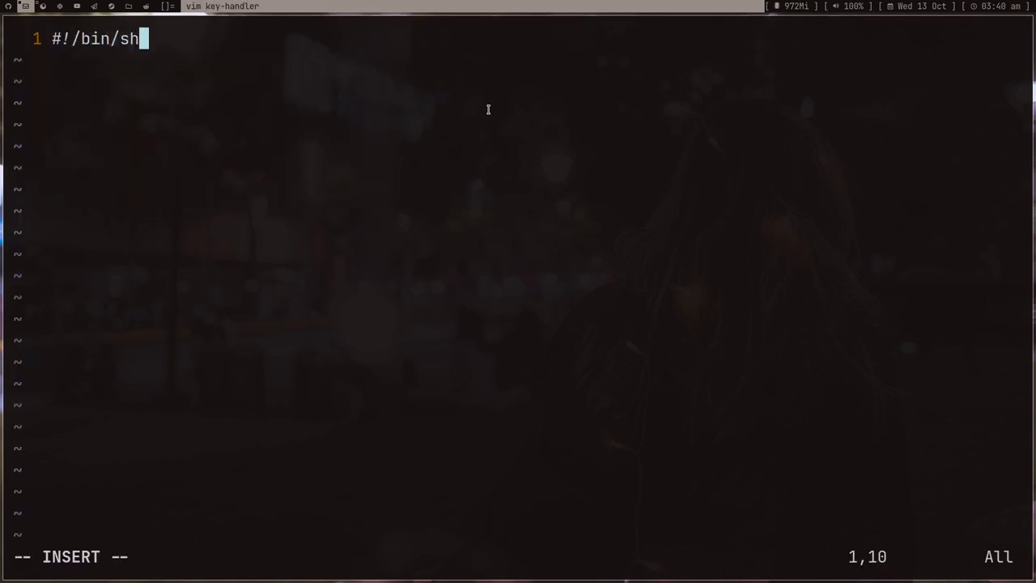
Write the 'while read file' loop skeleton with do, case and done lines
key("Return")
key("Return")
key("Return")
type("while re")
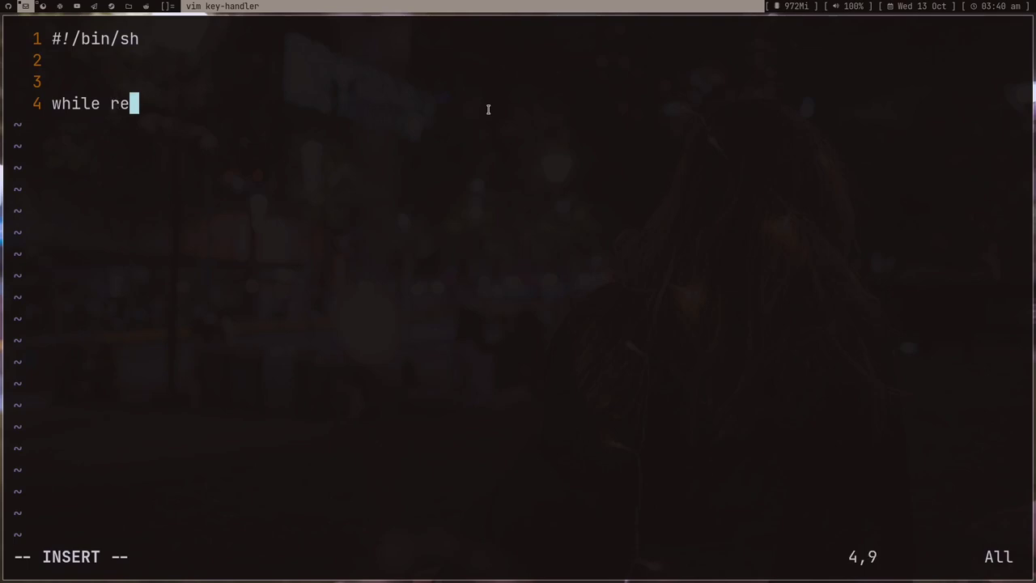
type("ad file")
key("Return")
key("Return")
type("case j")
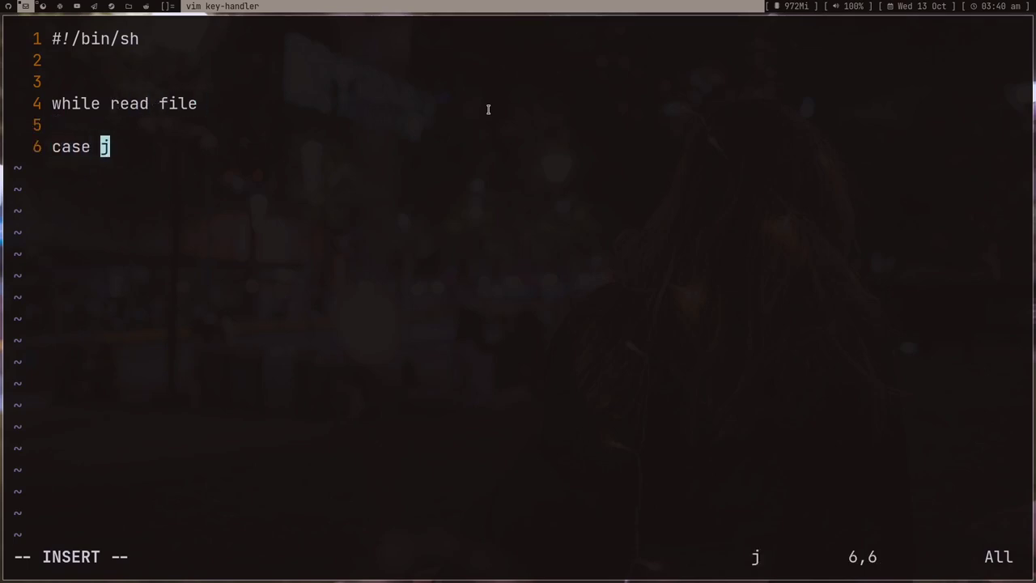
key("Return")
key("Return")
key("Escape")
key("k")
key("k")
key("k")
type("ido")
key("Escape")
key("j")
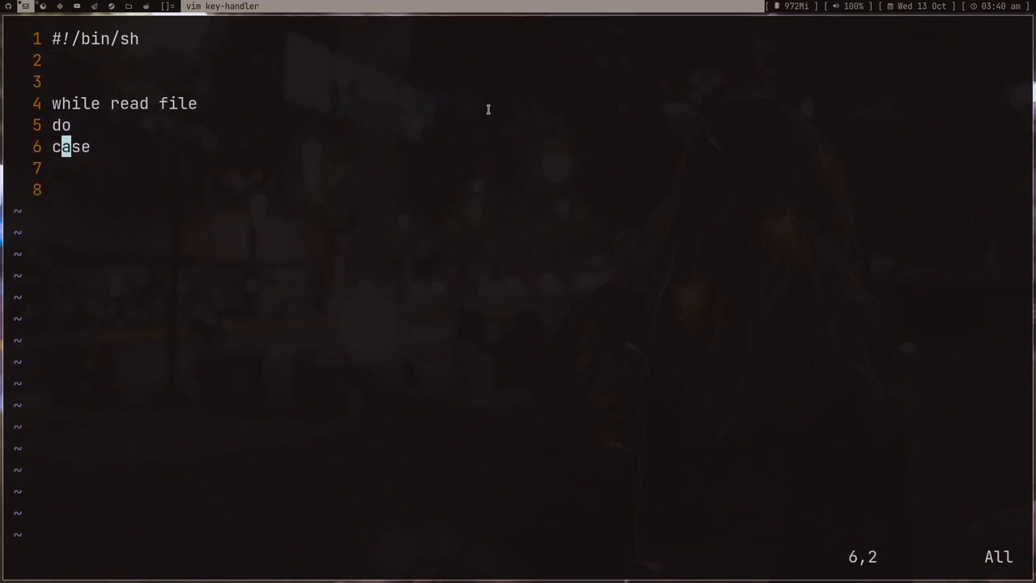
key("o")
key("Return")
key("Return")
type("done")
key("Escape")
Indent the case line and add an esac line below it
key("k")
key("k")
key("k")
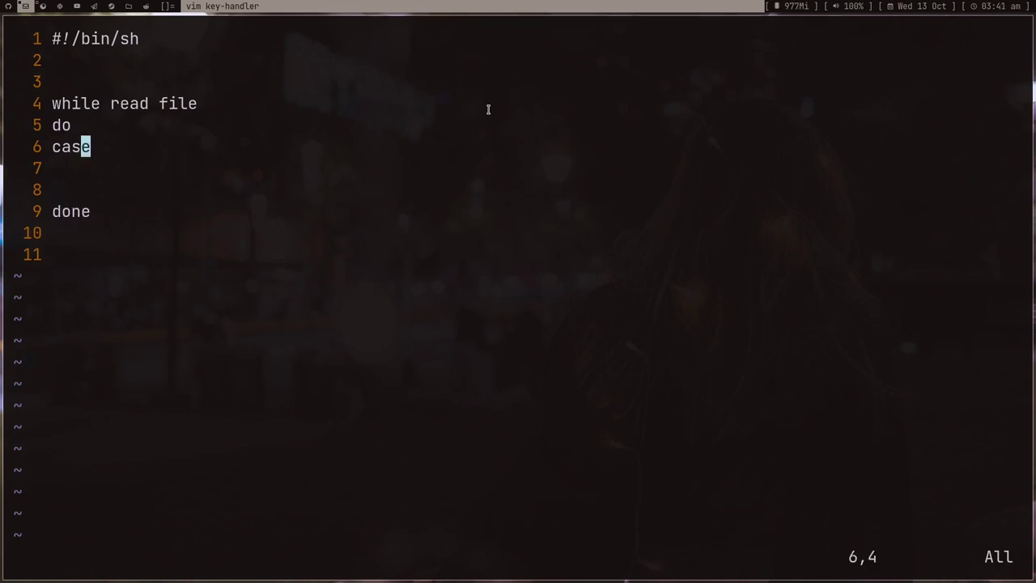
key("greater")
key("greater")
key("j")
key("j")
key("i")
key("Tab")
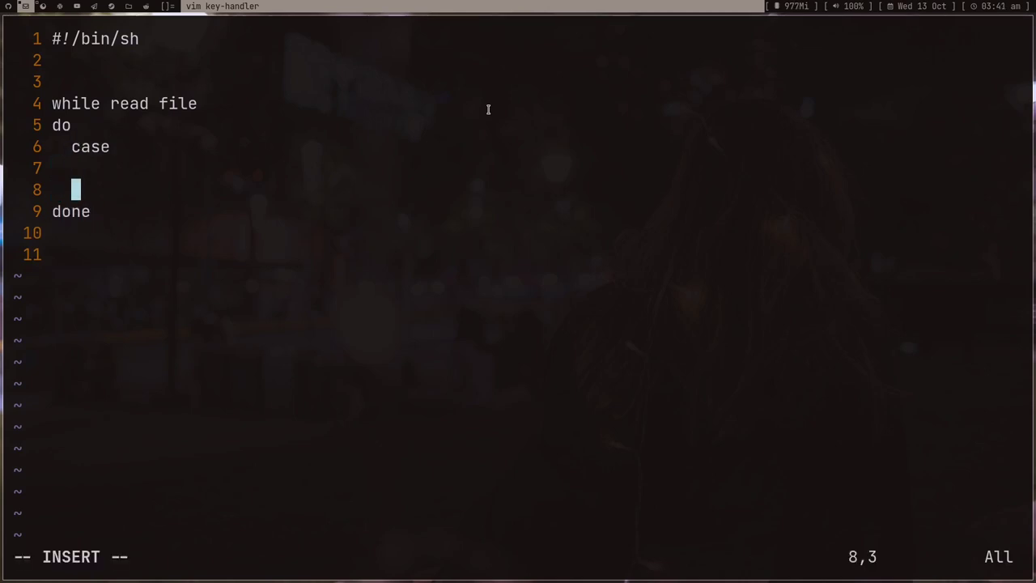
type("s")
key("BackSpace")
key("BackSpace")
type("esac")
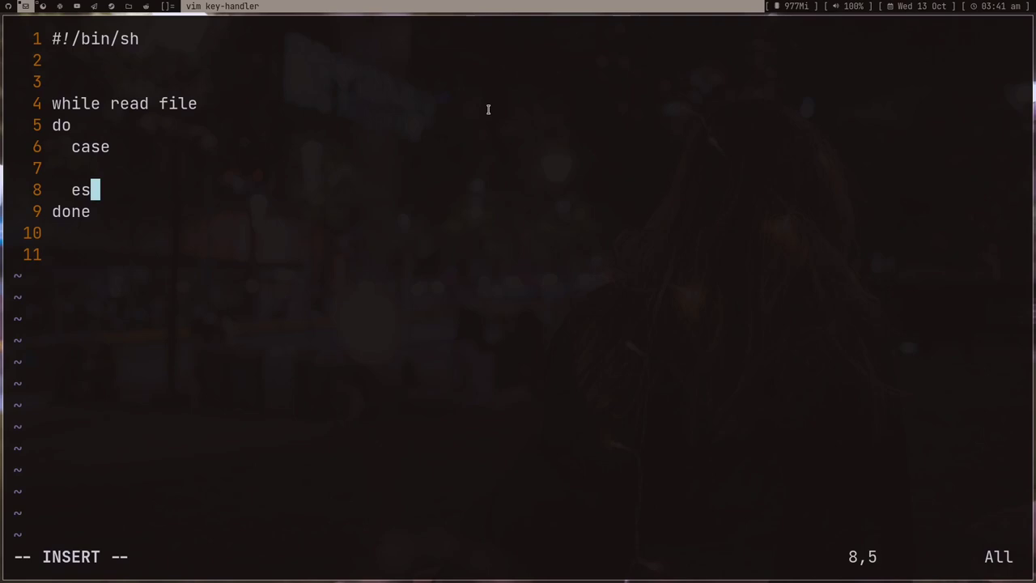
key("Escape")
Complete the line as case "$1" in and add the "w") pattern
key("k")
key("k")
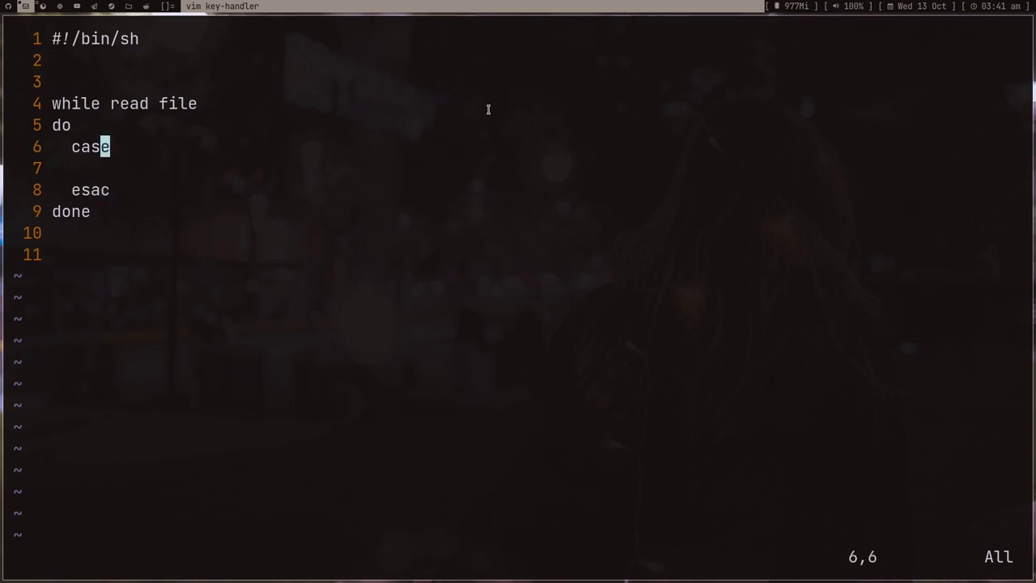
type("ase ")
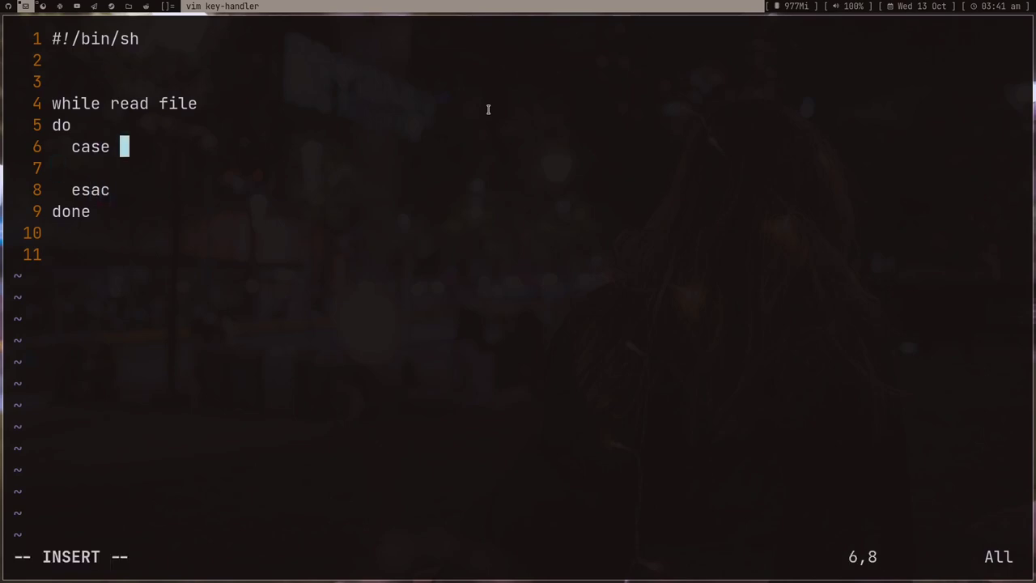
type("\"$1\"")
key("BackSpace")
type("\" ")
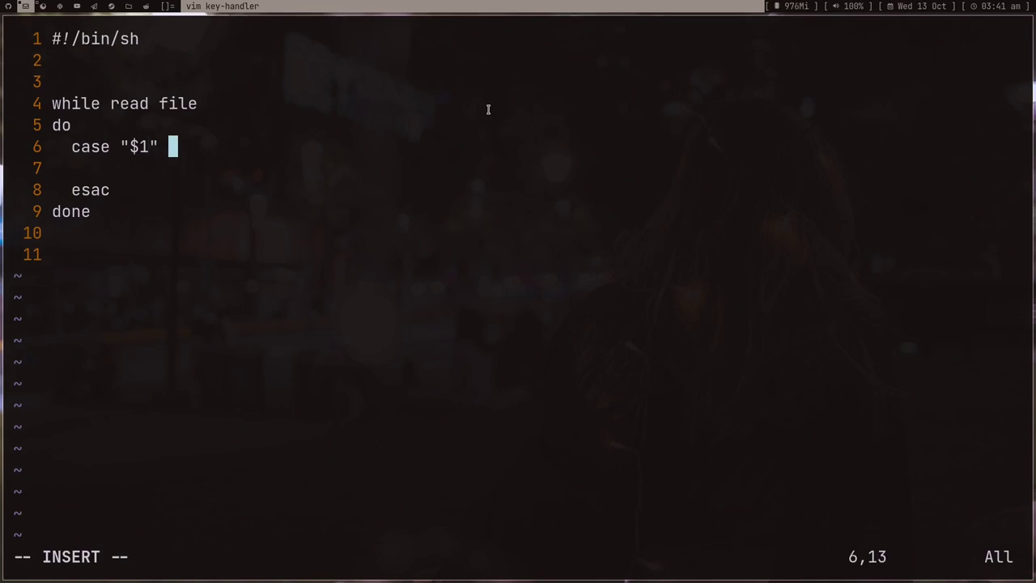
type("in")
key("Return")
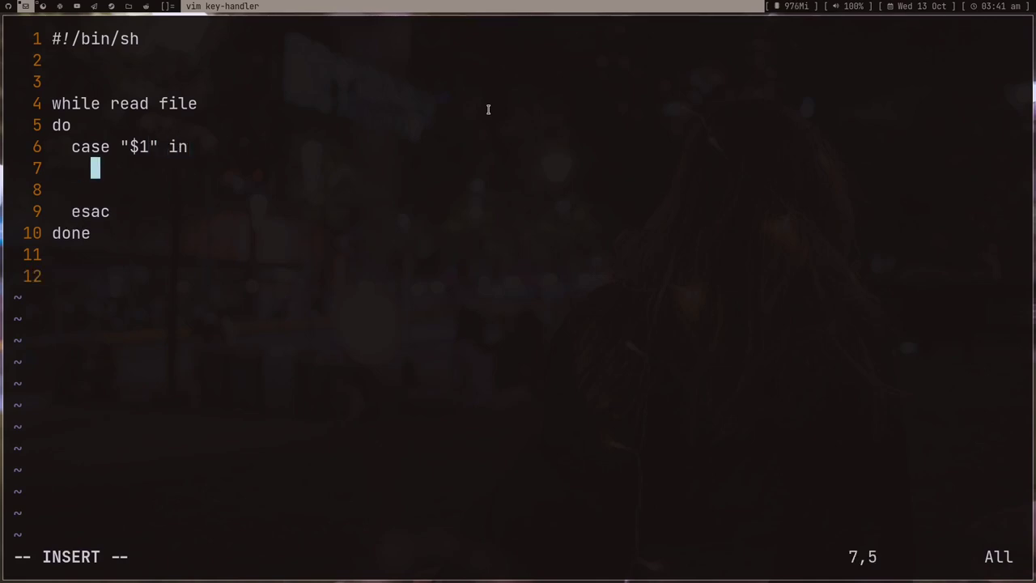
type("\"w\")")
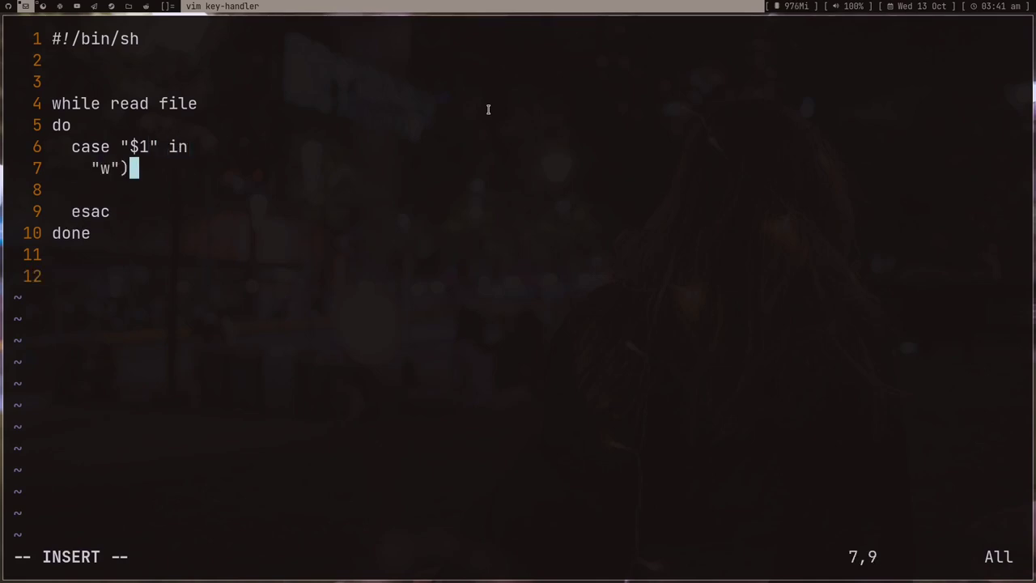
key("Escape")
Append 'setbg $file' after the "w") pattern
key("h")
type("l")
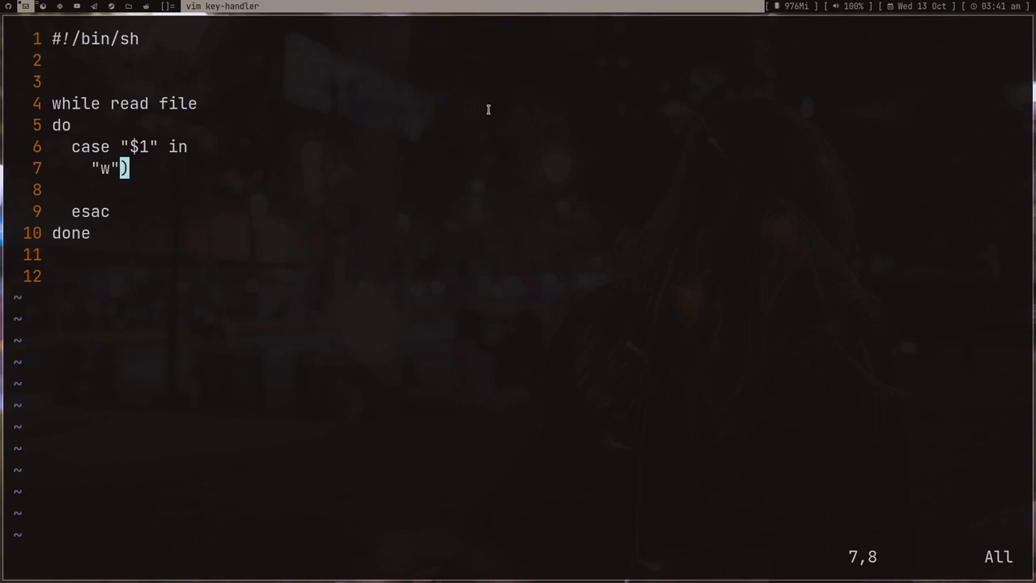
type("a ")
type("setb")
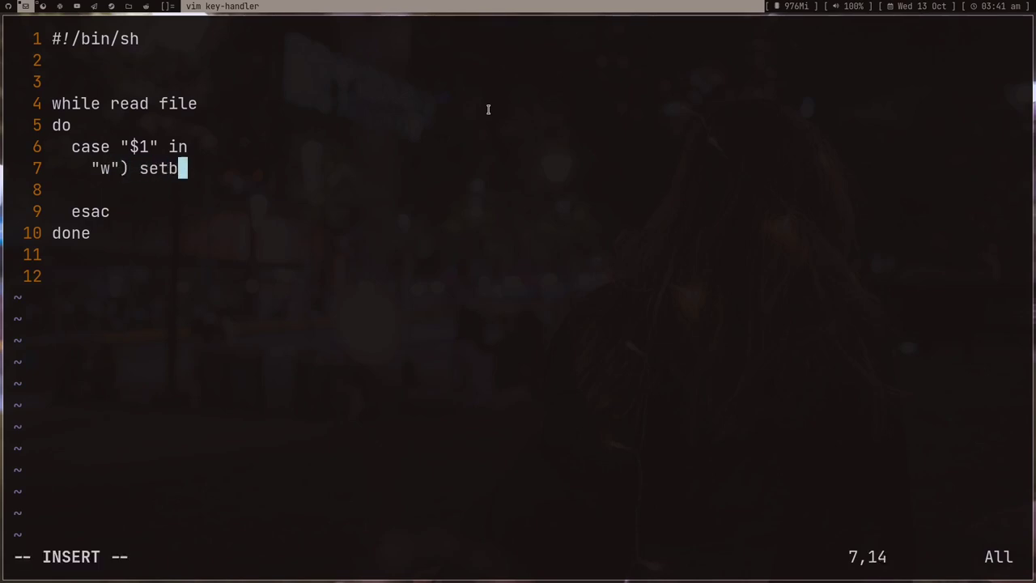
type("g $")
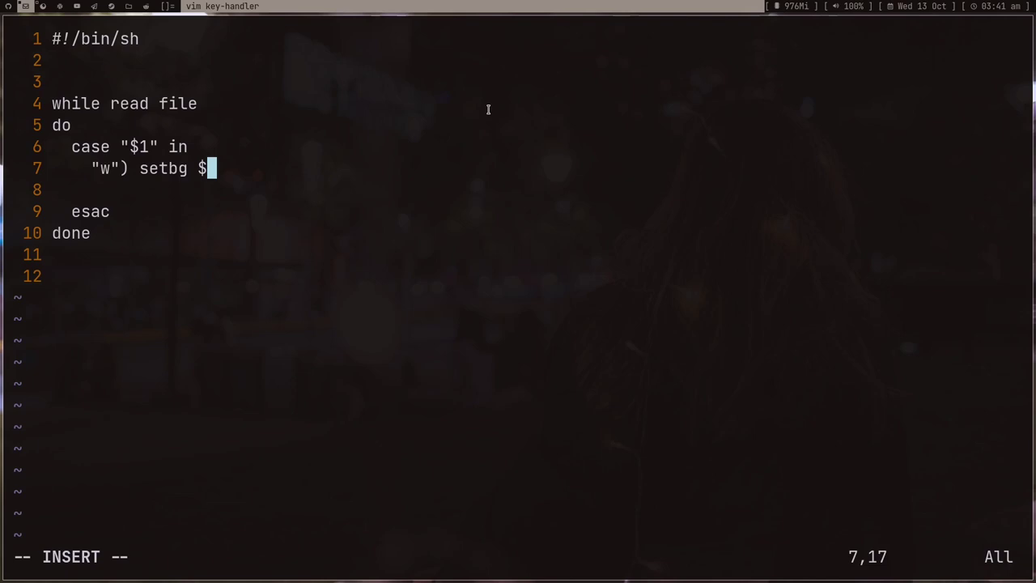
type("file")
key("Escape")
key("b")
key("b")
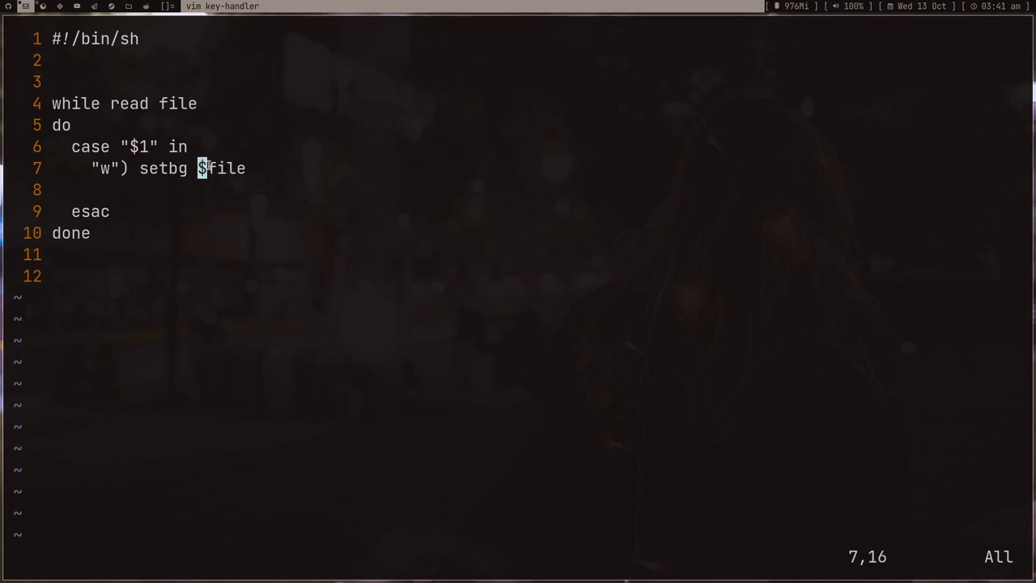
key("$")
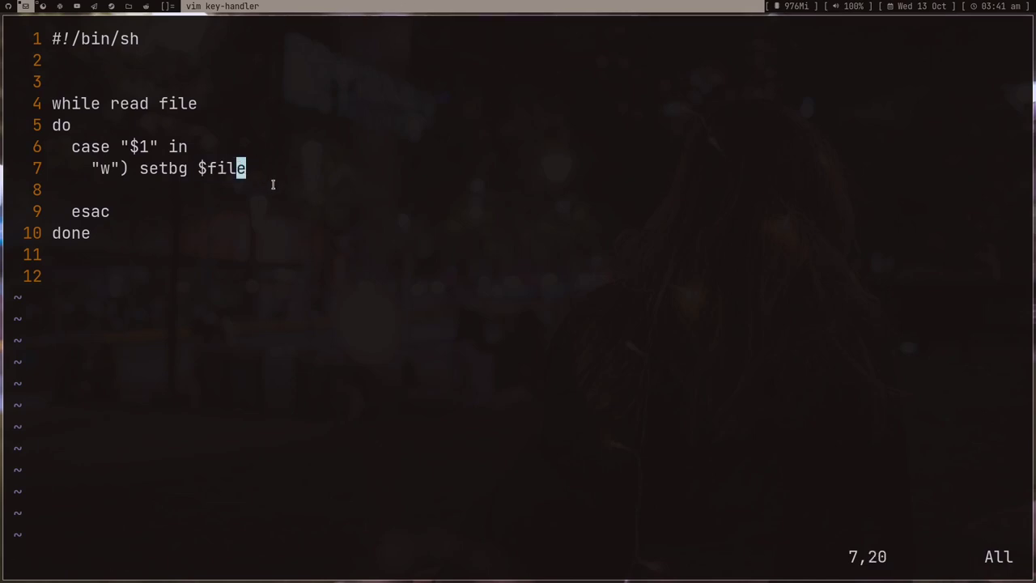
key("F")
key("b")
End line 7 with the ;; terminator, removing the extra trailing space
left_click(261, 189)
left_click(248, 164)
key("b")
key("A")
key("BackSpace")
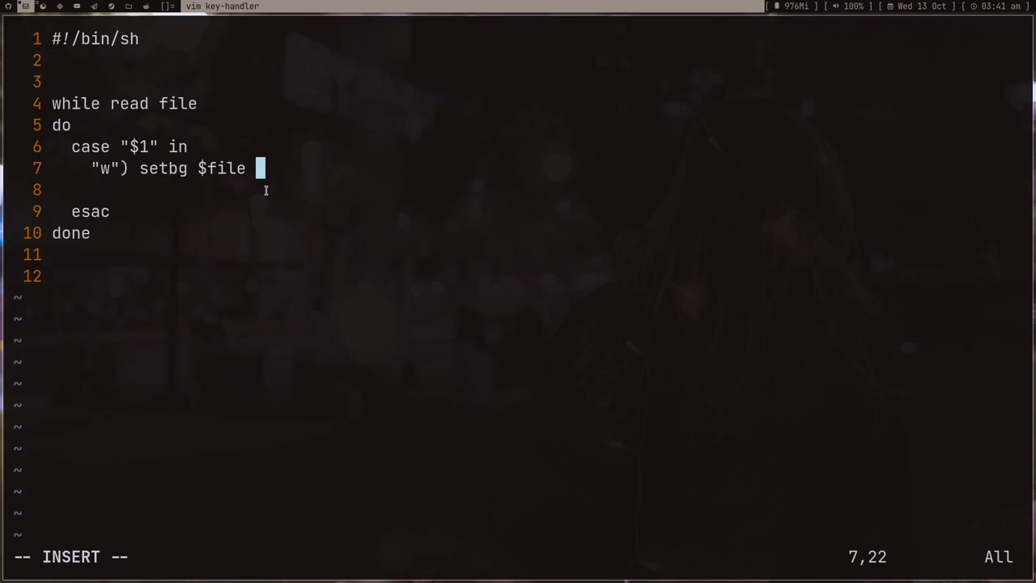
type(";;")
key("Escape")
Delete the extra blank lines and save key-handler with :wq
key("j")
key("d")
key("d")
key("k")
key("k")
key("k")
key("k")
key("k")
key("k")
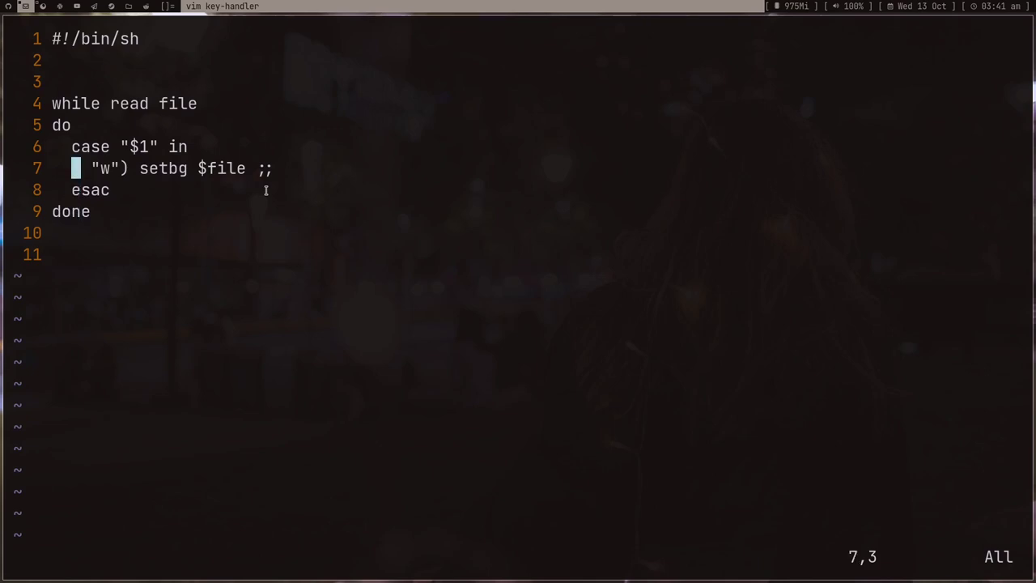
key("j")
key("d")
key("d")
type(":wq")
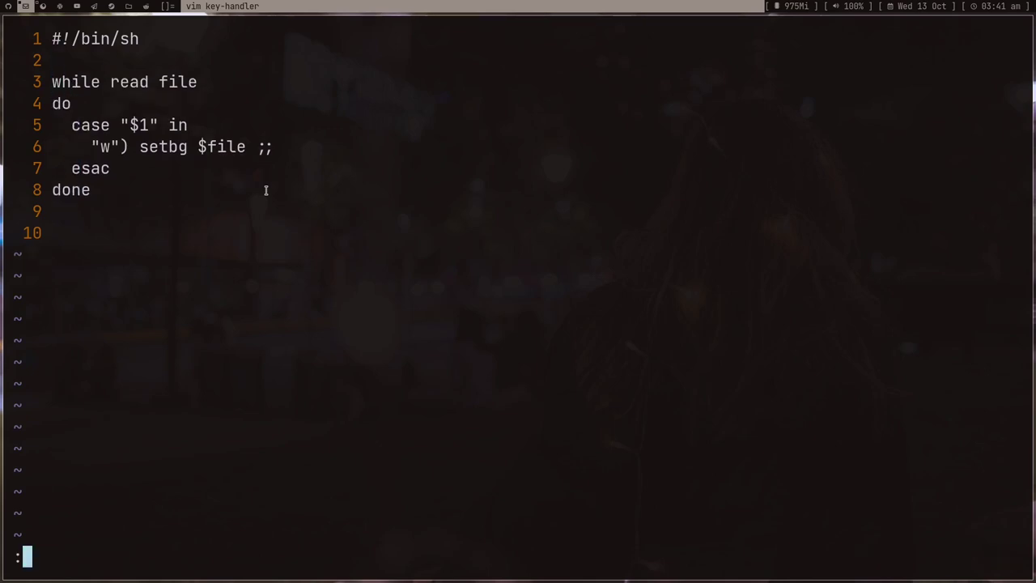
key("Return")
Run chmod +x key-handler, clear the screen, and cat key-handler
type("chmod +x ke")
key("Tab")
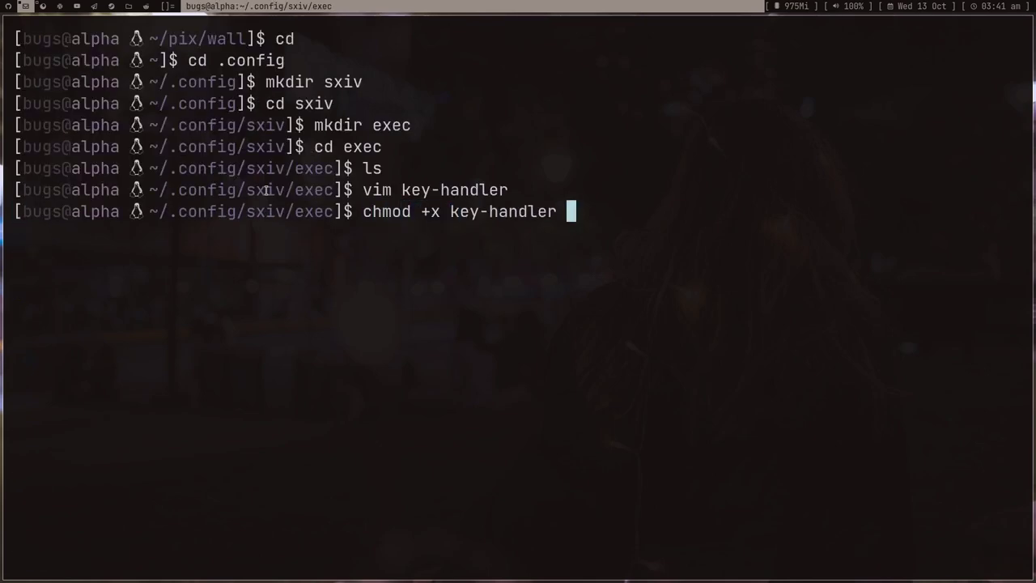
key("Return")
key("ctrl+l")
type("cat ke")
key("Tab")
key("Return")
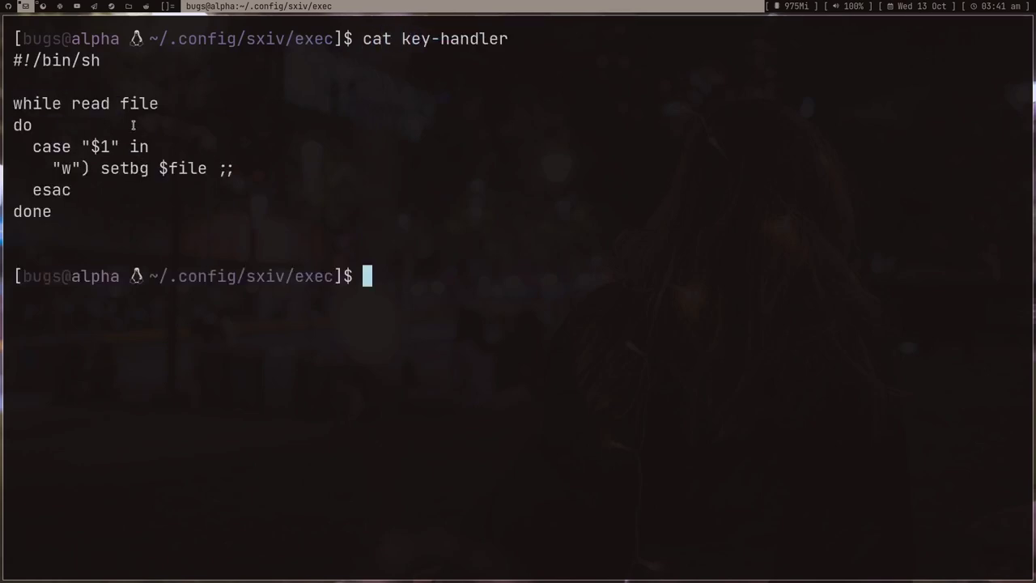
Highlight file, case, key-handler, "$1" and 'setbg $file' in the printed script
left_click_drag(120, 104, 159, 104)
left_click(148, 189)
left_click_drag(32, 146, 120, 146)
left_click(67, 146)
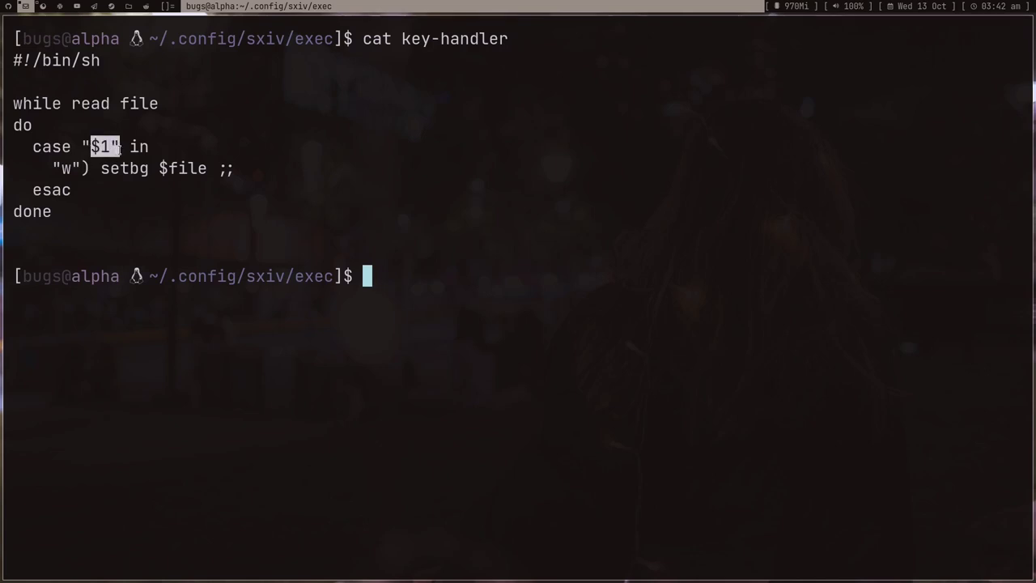
left_click(110, 167)
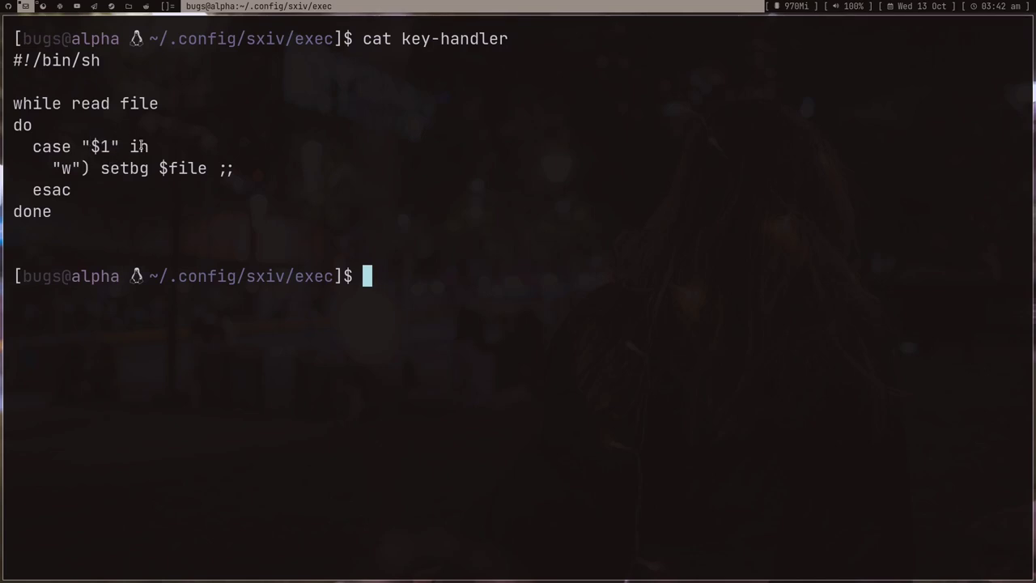
left_click_drag(392, 38, 484, 40)
left_click(483, 40)
left_click_drag(83, 152, 101, 147)
left_click(101, 146)
left_click_drag(100, 169, 199, 169)
left_click(199, 168)
In a new terminal, open wallhaven-6owreq.jpg from pix/wall in sxiv in the background
key("super+Return")
type("cd pix/wall")
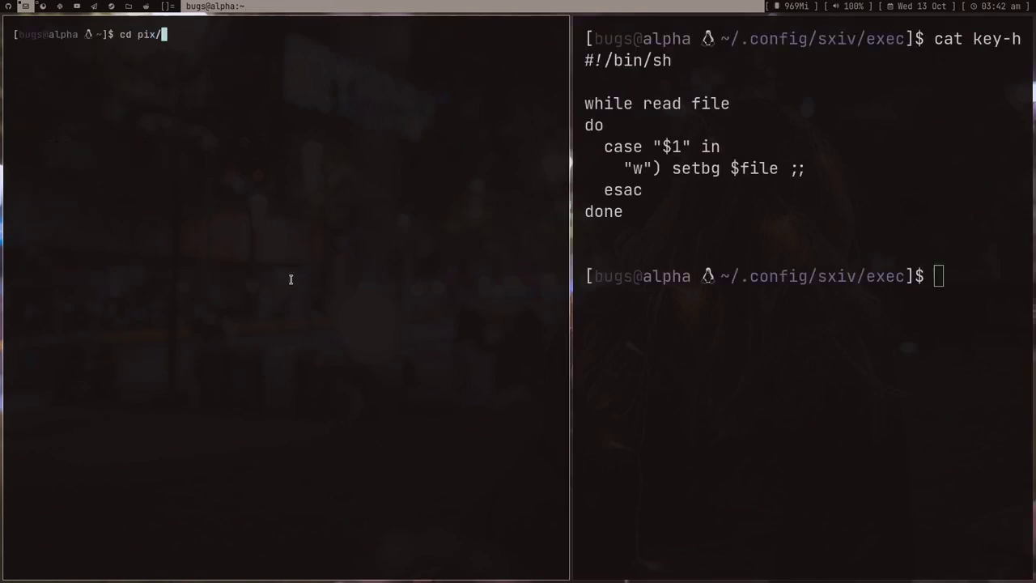
key("Return")
type("sxiv")
key("Tab")
key("Tab")
key("Tab")
key("Tab")
key("Tab")
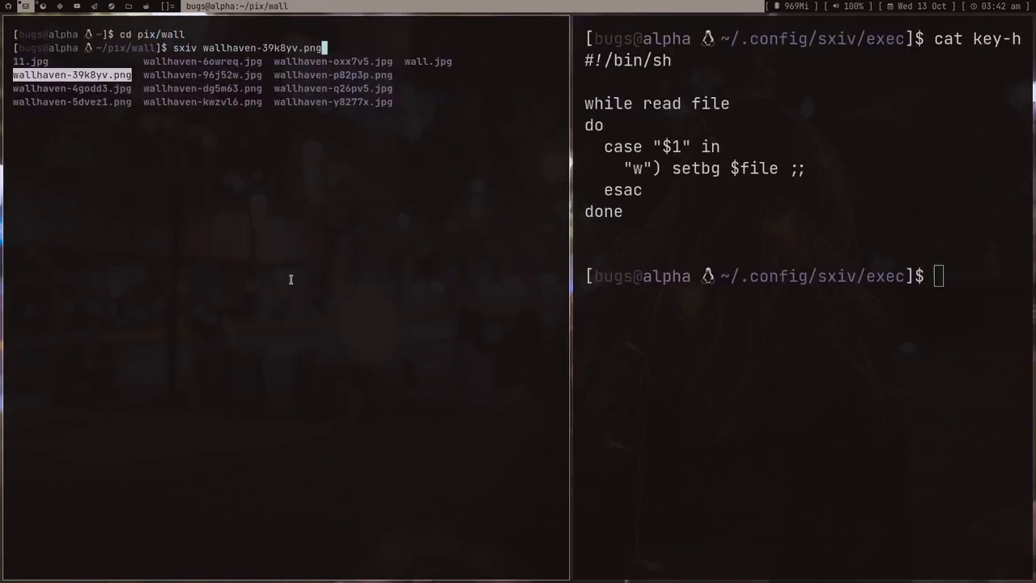
key("Tab")
key("shift+Tab")
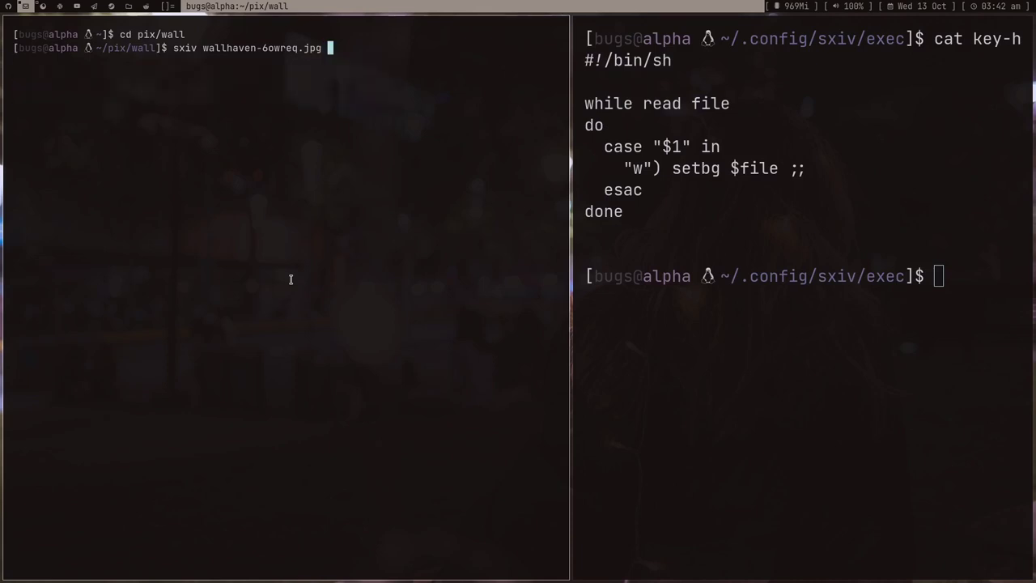
type("&")
key("Return")
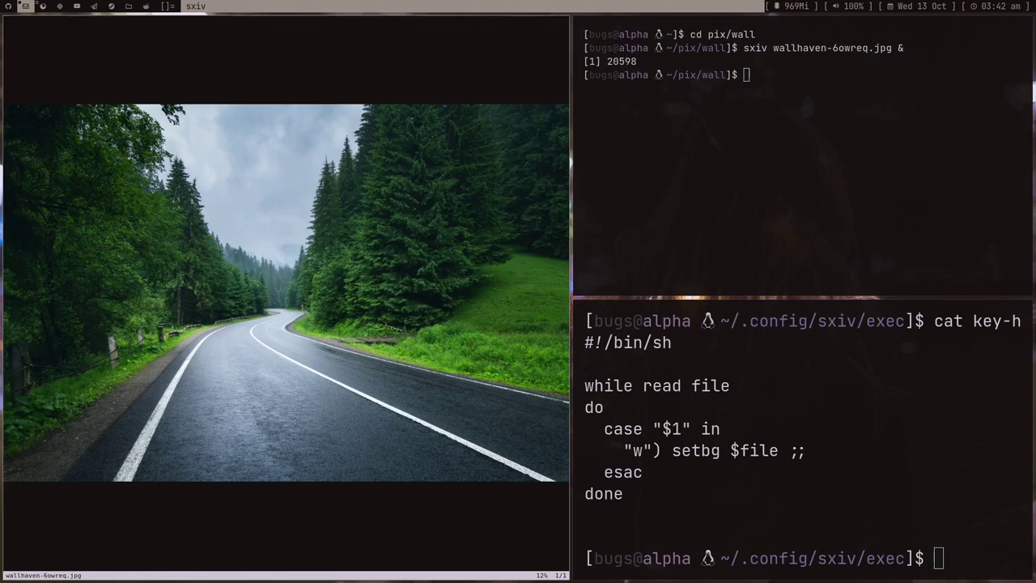
Set the image as wallpaper with Ctrl-x w, then close sxiv with pkill sxiv
key("ctrl+x")
key("w")
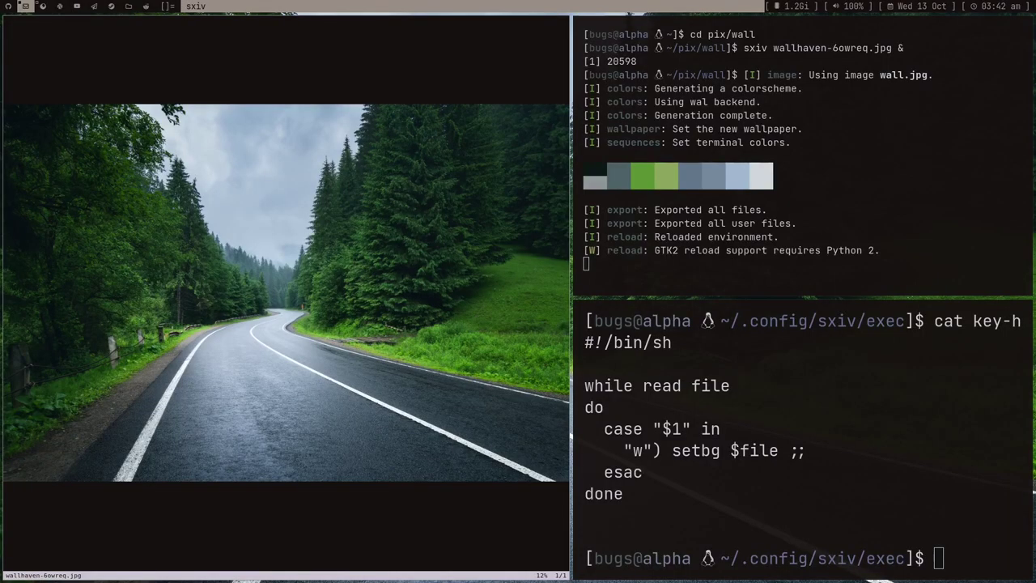
key("super+k")
key("super+k")
key("ctrl+c")
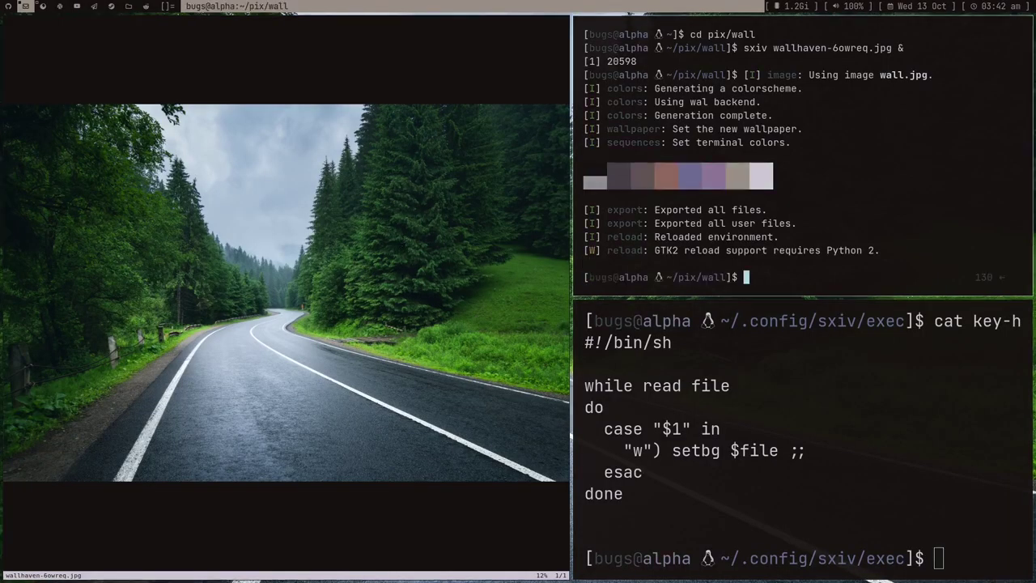
type("pkill sxiv")
key("Return")
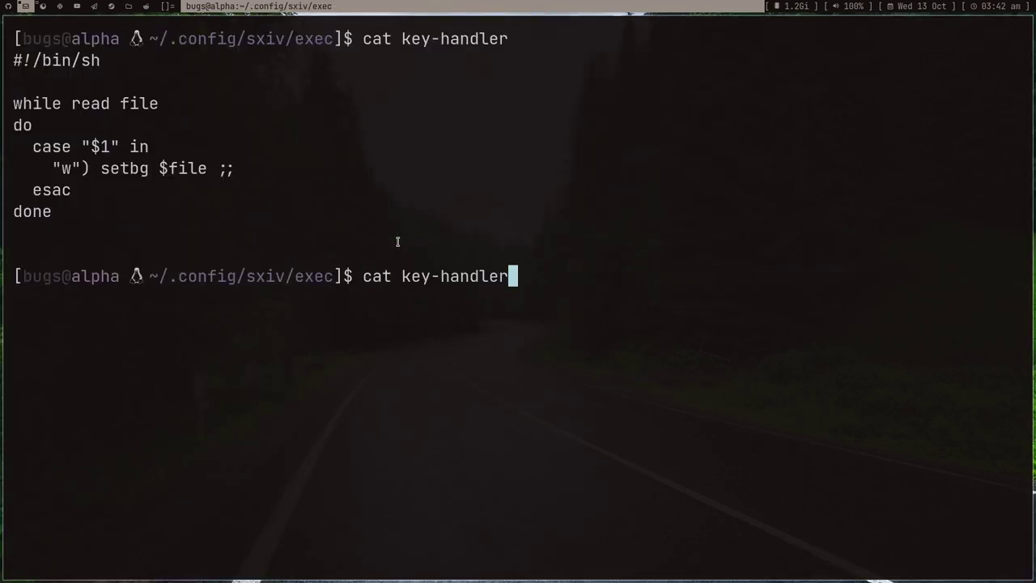
key("Up")
key("Up")
Add a "c" case that pipes cat $file into xclip -sel c -t image/png
key("Return")
key("j")
key("j")
key("j")
key("j")
key("j")
key("j")
key("j")
key("k")
key("k")
key("y")
key("y")
type("ple")
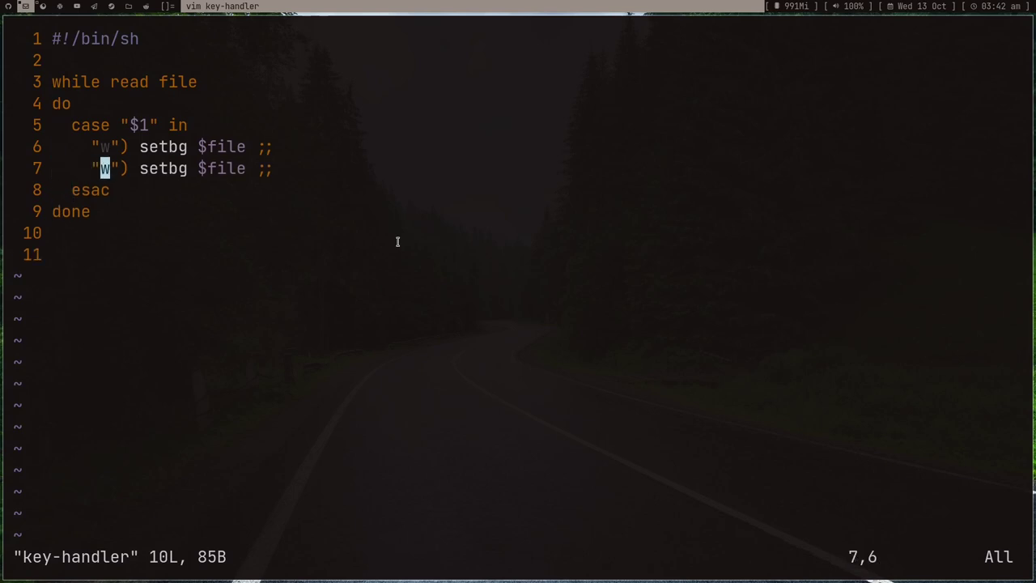
type("s")
type("c")
key("Escape")
key("w")
key("w")
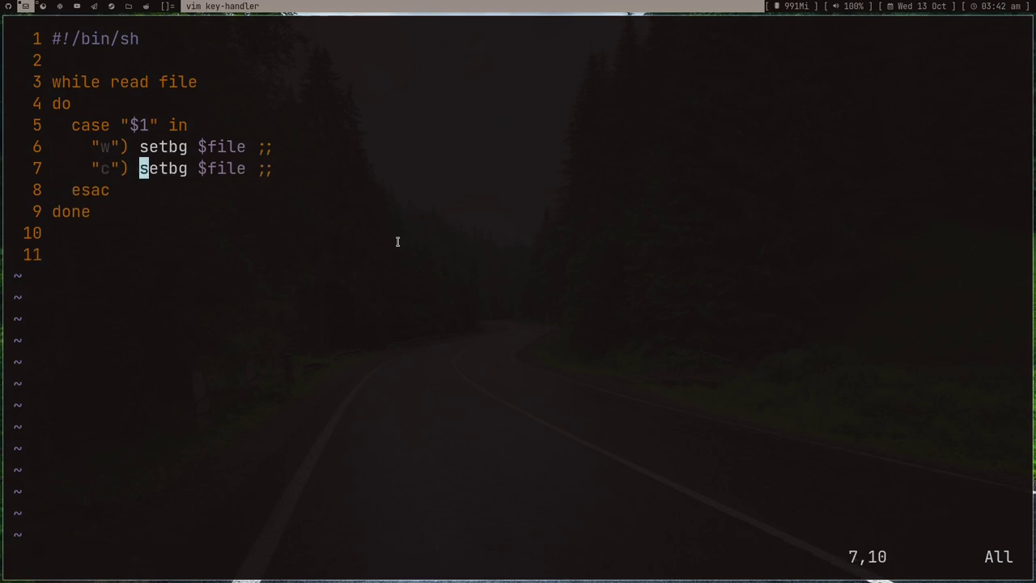
type("dwi")
type("cat")
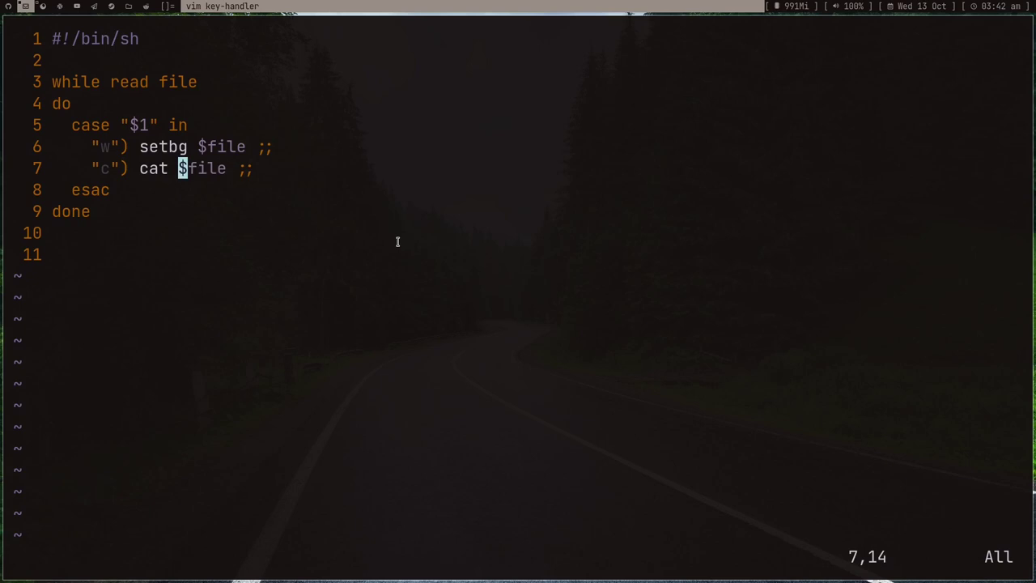
key("Right")
key("Right")
key("Right")
key("Right")
key("Right")
type("| xclip -sel c ")
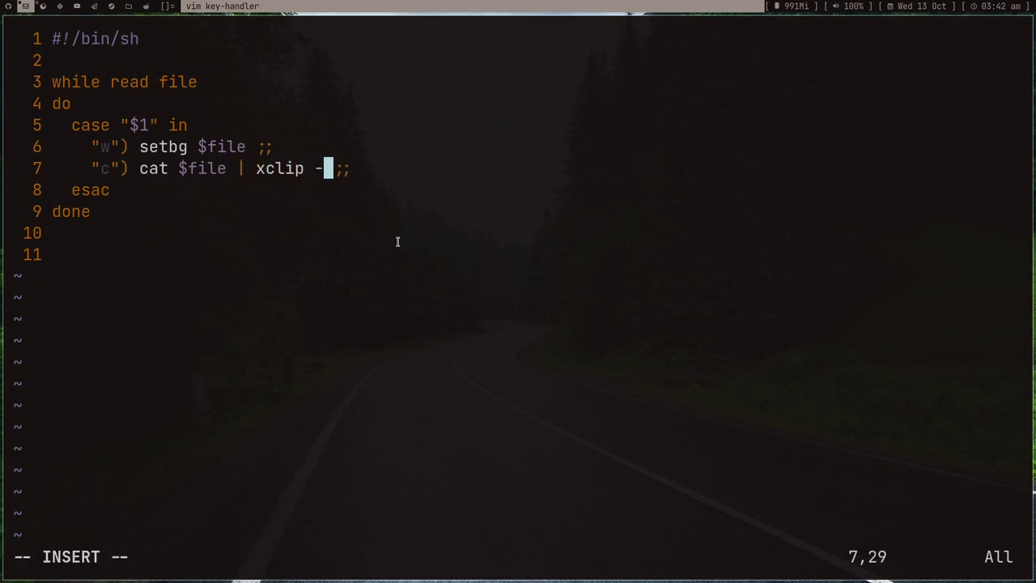
type("-t image")
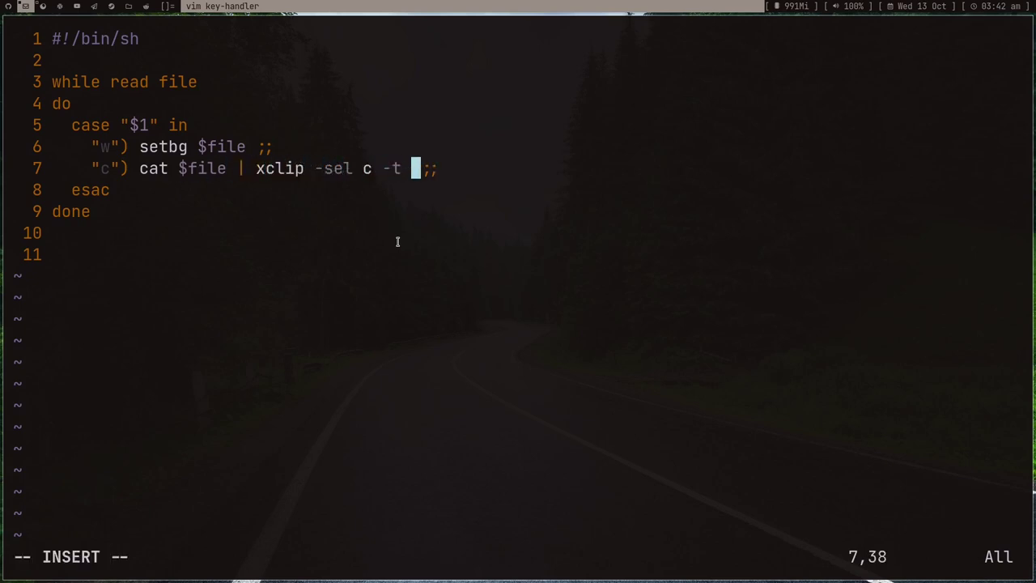
type("/png")
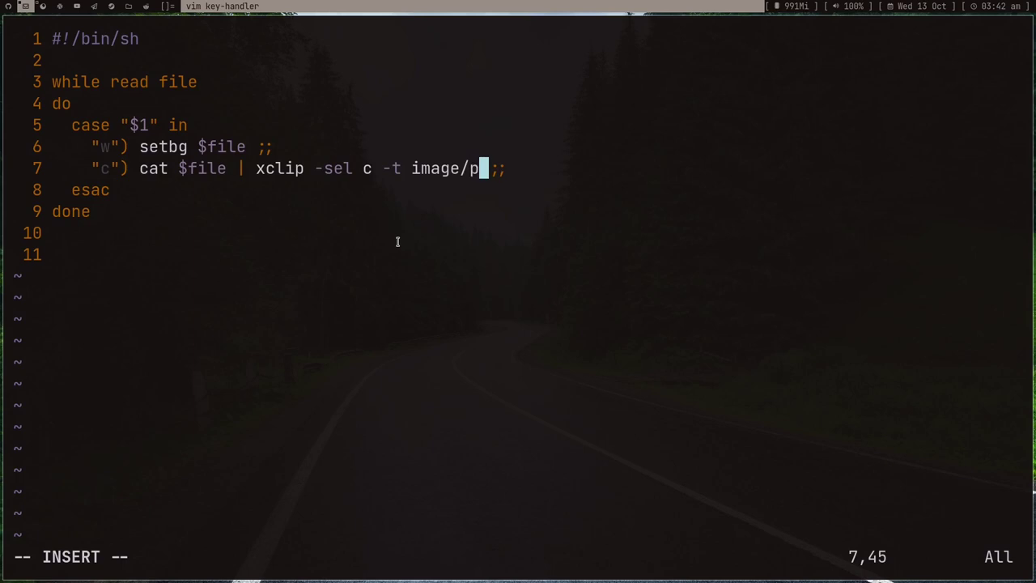
key("Escape")
key("b")
key("b")
key("b")
key("b")
Duplicate the "c" line into an "r" case running convert $file -rotate 90 /tmp/out.jpg
key("y")
key("y")
key("p")
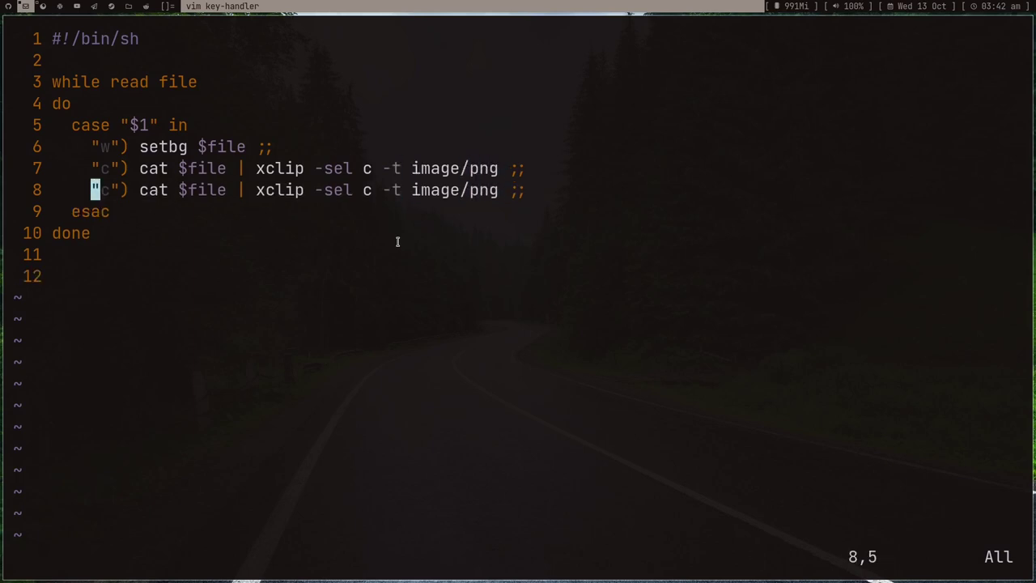
key("c")
key("i")
key("quotedbl")
type("r")
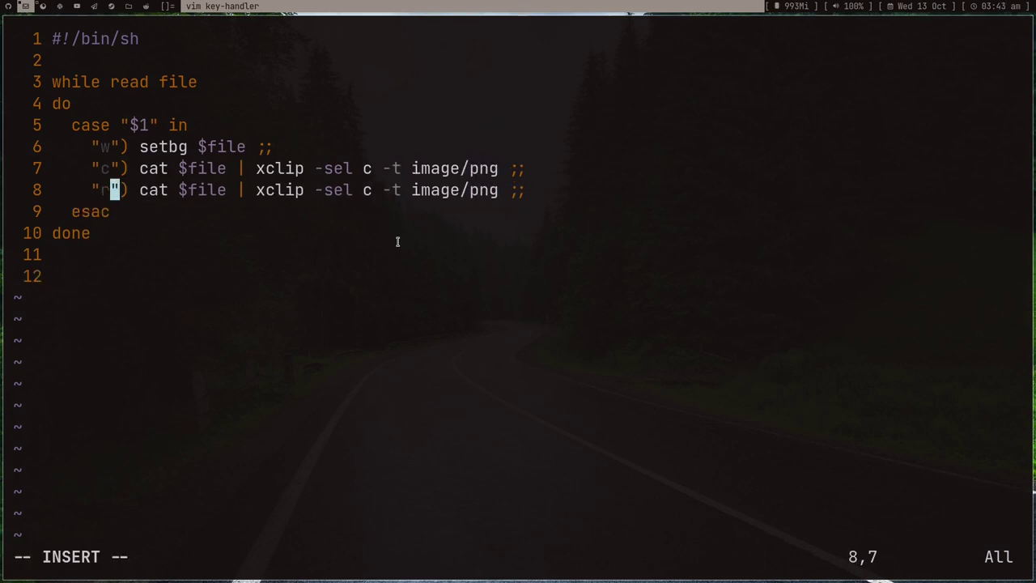
key("Escape")
key("e")
key("w")
key("c")
key("t")
key("semicolon")
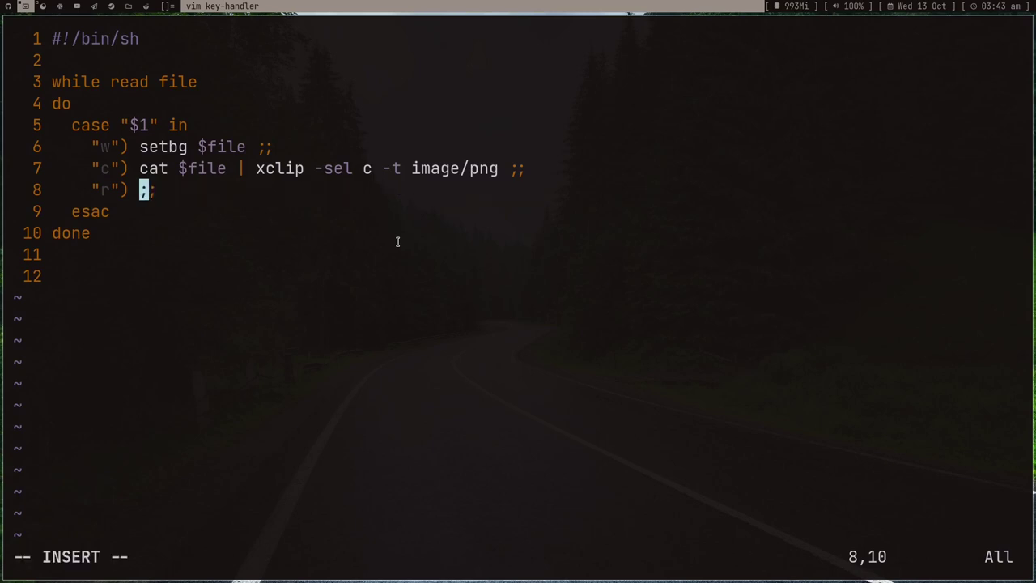
type("convert $file ")
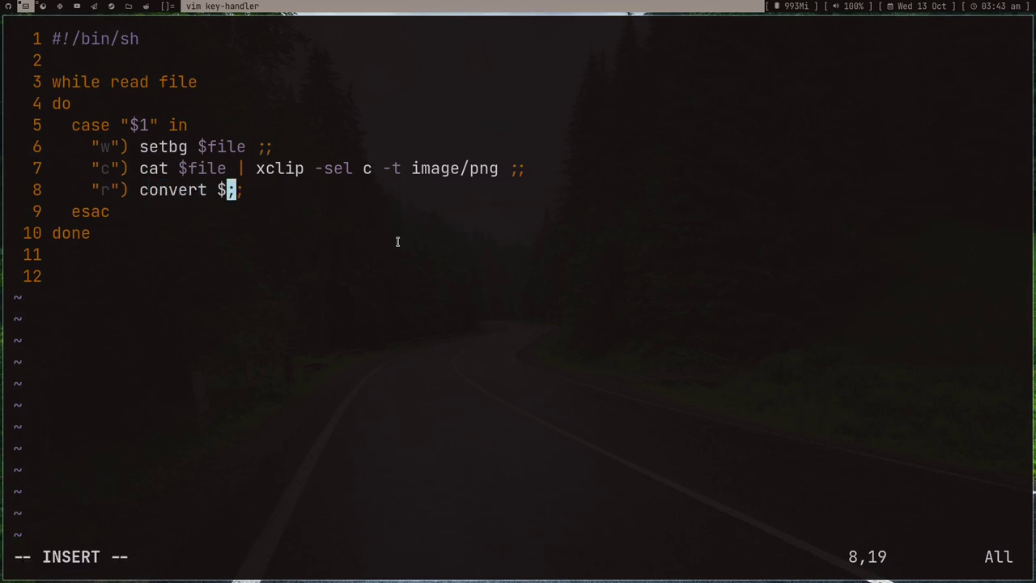
type("-rotate 90")
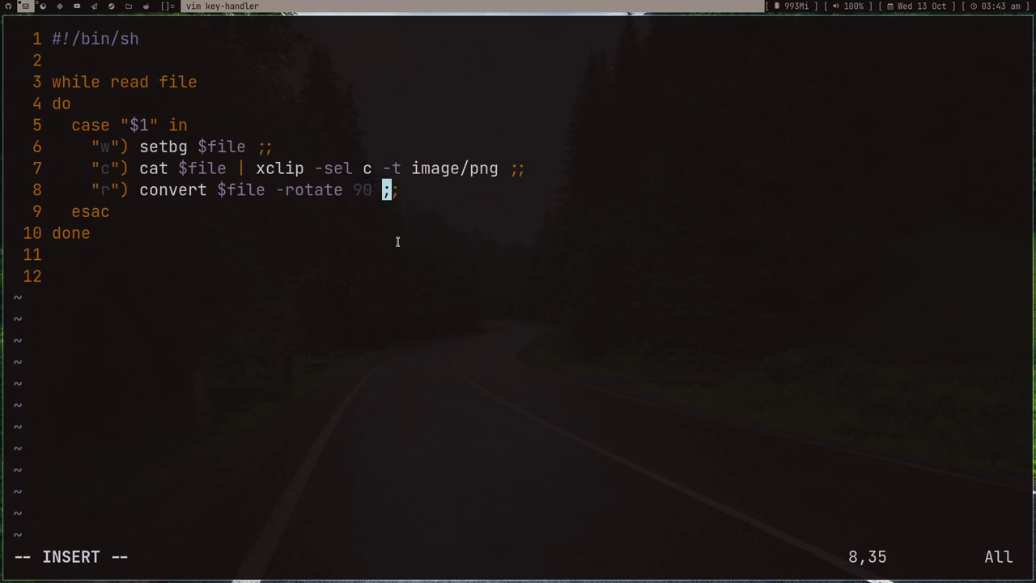
type(" /tmp/out.jpg")
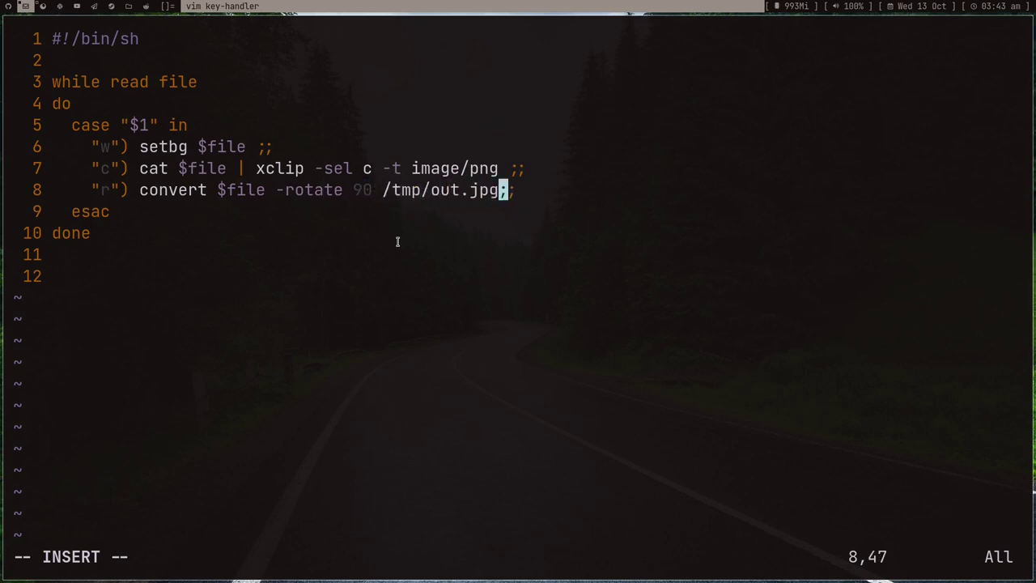
key("Escape")
key("b")
key("h")
Copy the rotate line to line 9 and strip its key and command, leaving an empty case
key("y")
key("y")
type("ple -rotate 90 /tmp/out.jpg")
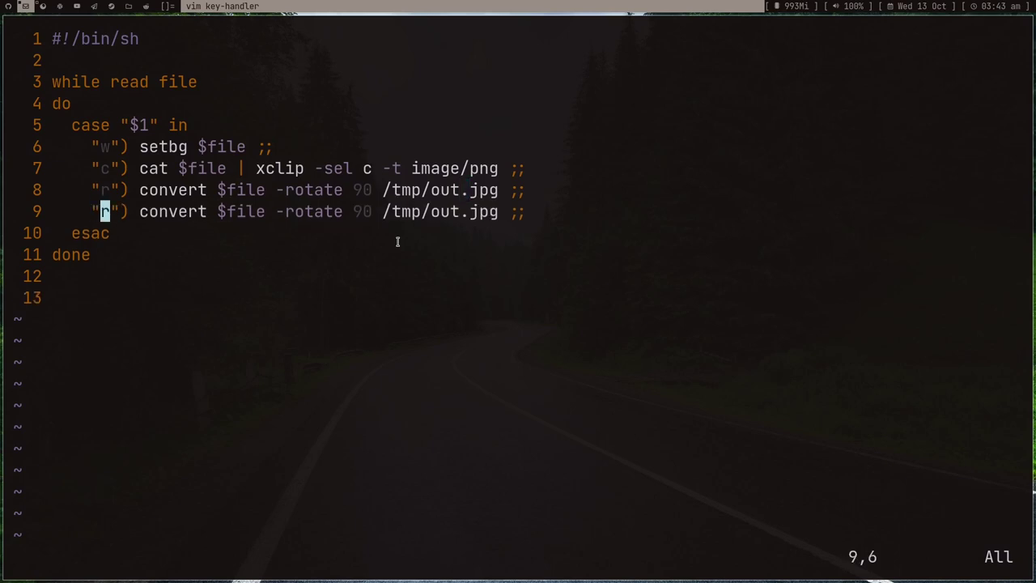
type("sl")
key("Escape")
key("d")
key("l")
key("l")
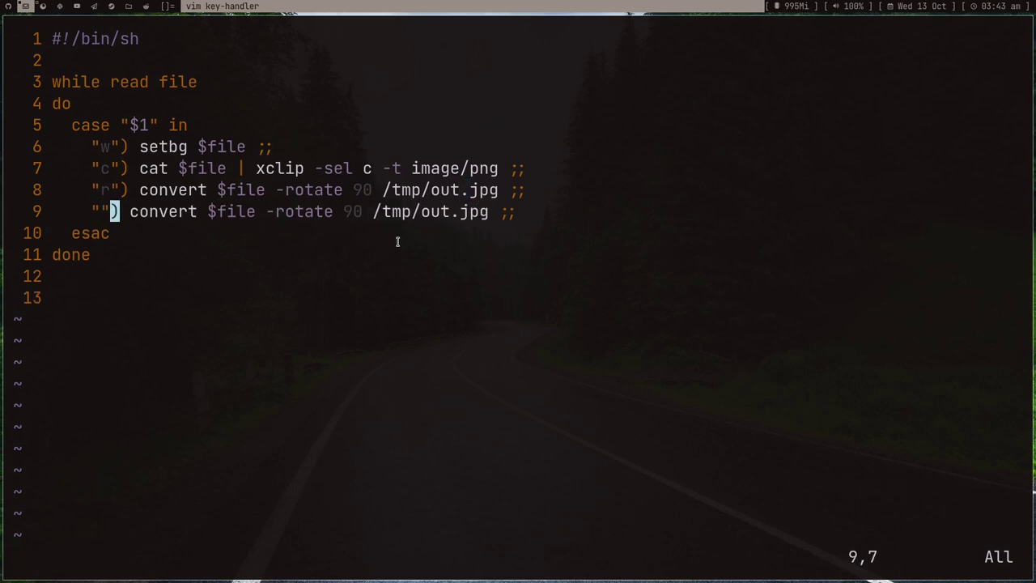
key("w")
key("d")
key("t")
key(";")
key("i")
key("Escape")
key("b")
Place the cursor inside the empty quotes of the new case on line 9
key("k")
key("A")
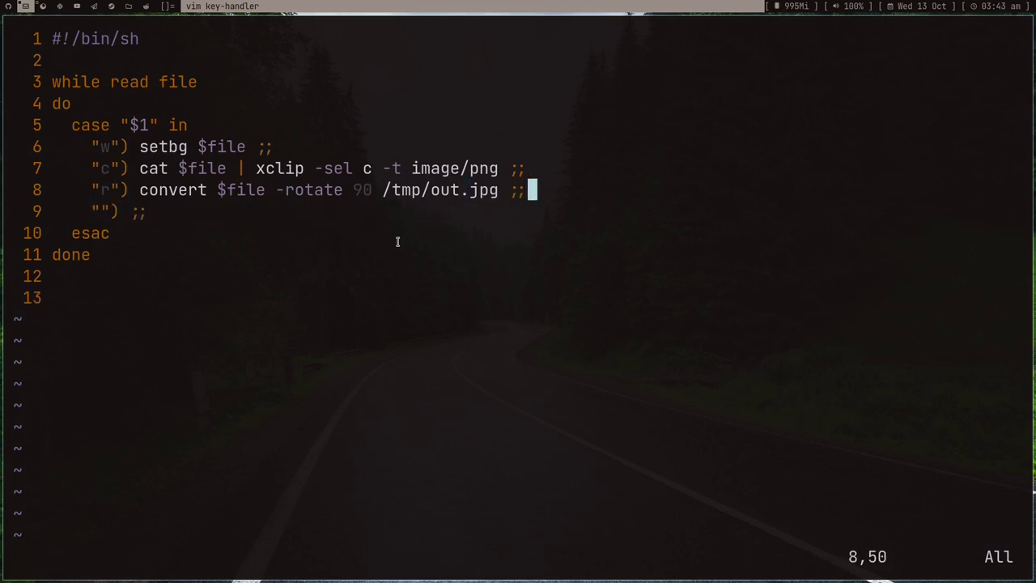
key("Down")
key("Escape")
key("^")
key("k")
key("A")
key("Down")
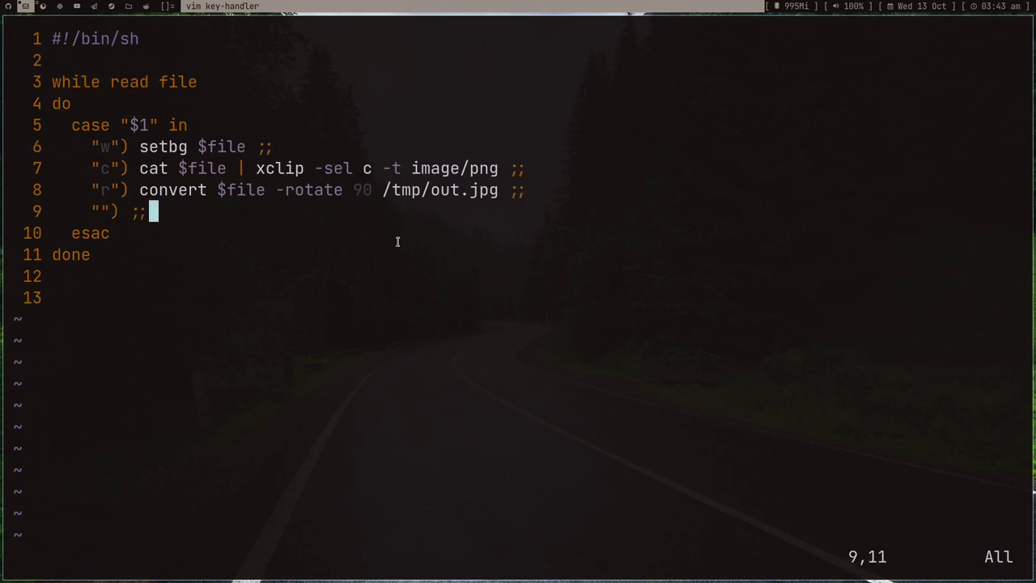
key("Escape")
key("h")
key("h")
key("b")
key("f")
key(")")
key("i")
key("Escape")
key("h")
key("l")
key("a")
key("Left")
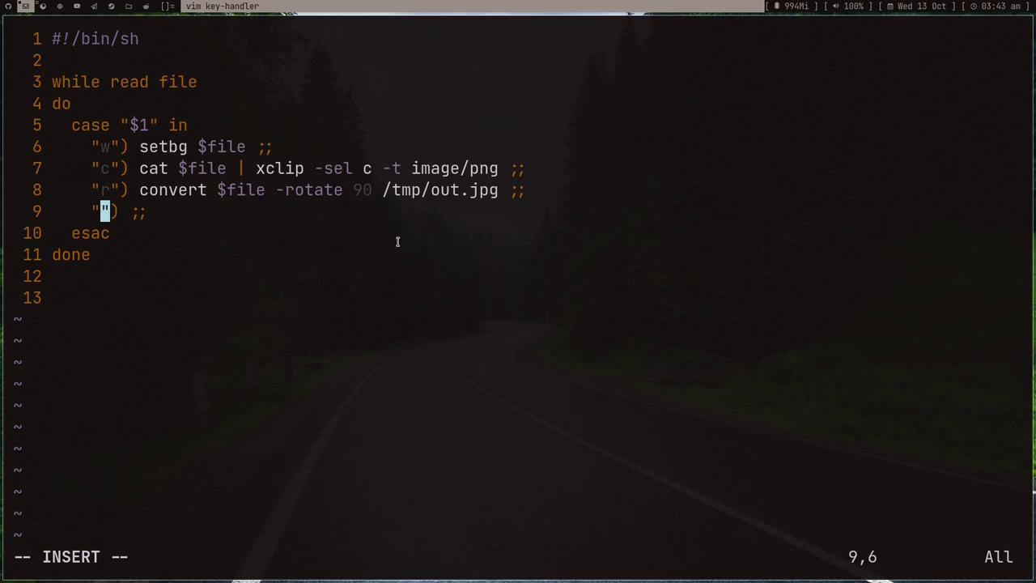
Fill line 9 with a "d" case: mv $file ~/.trash;;
key("Escape")
key("d")
key("d")
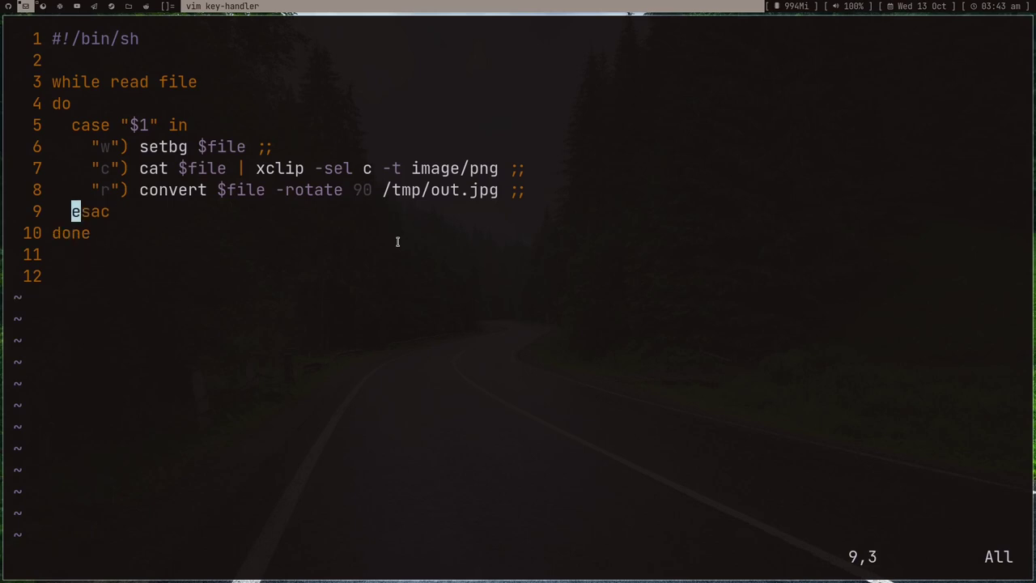
key("u")
type("ha")
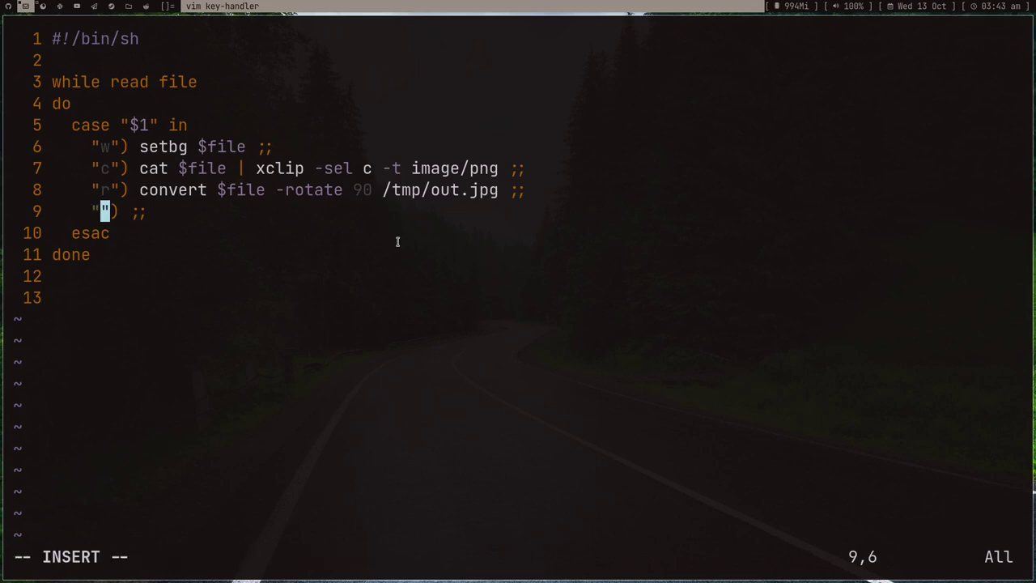
type("d")
key("Right")
key("Right")
key("Right")
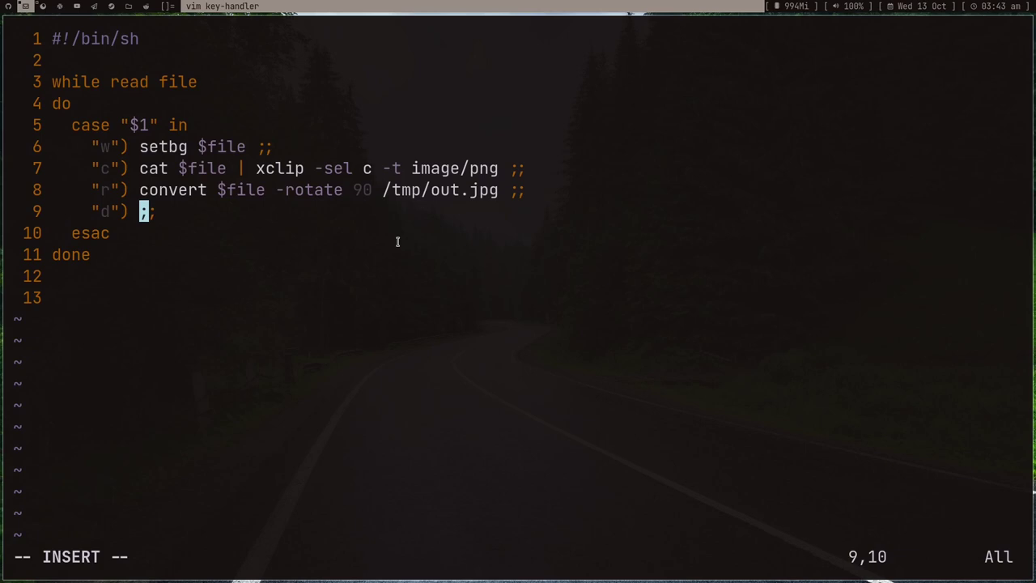
type("rm ")
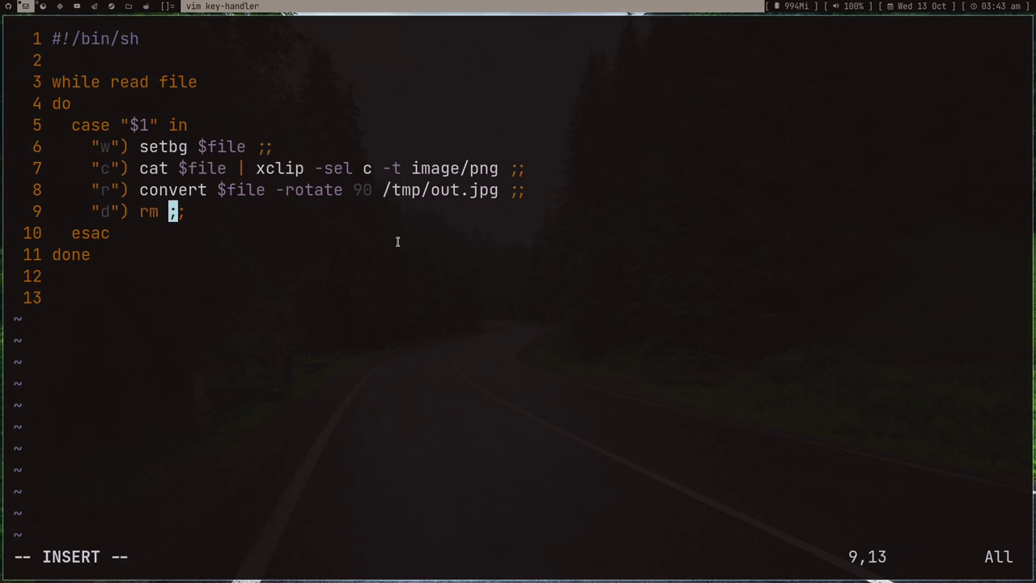
type("$file")
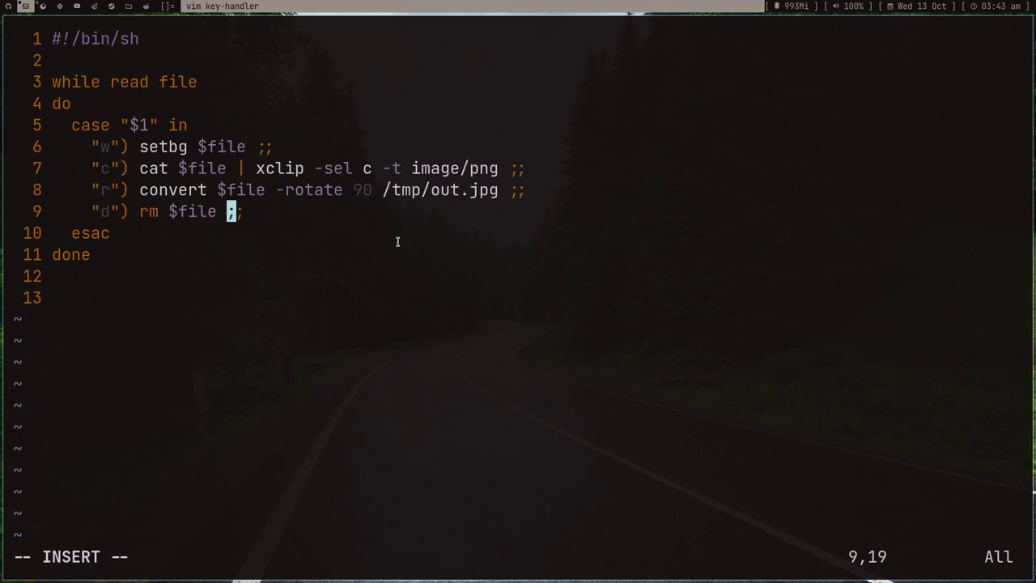
key("Escape")
key("b")
key("b")
key("b")
type("dwimv")
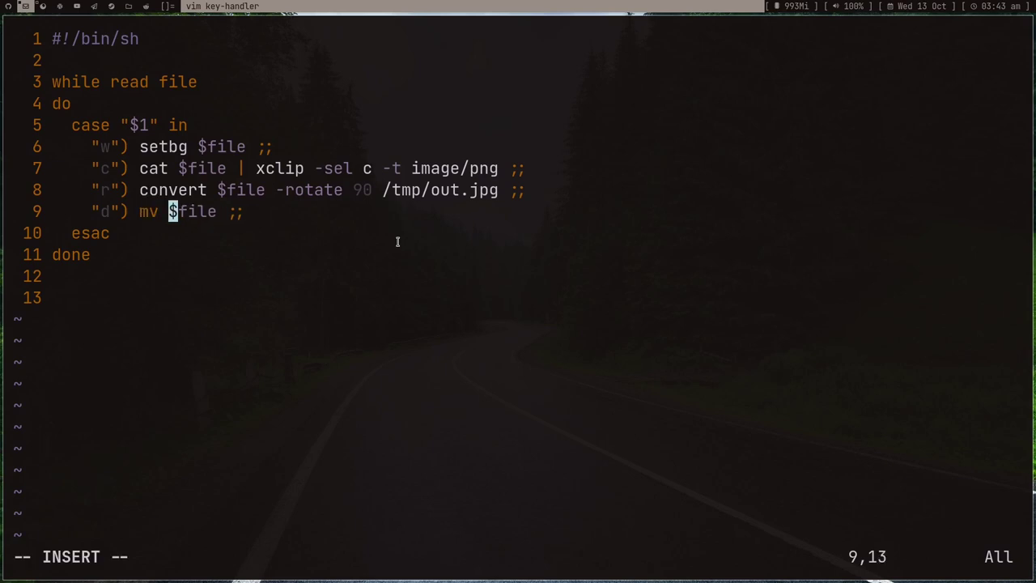
key("Escape")
key("w")
key("w")
type("wi~/")
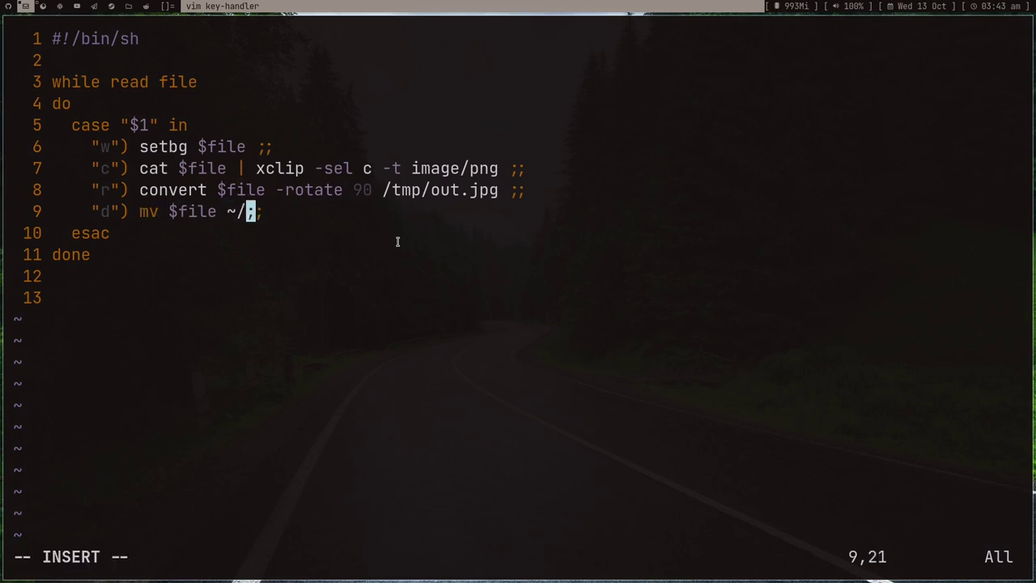
type(".trash")
key("Escape")
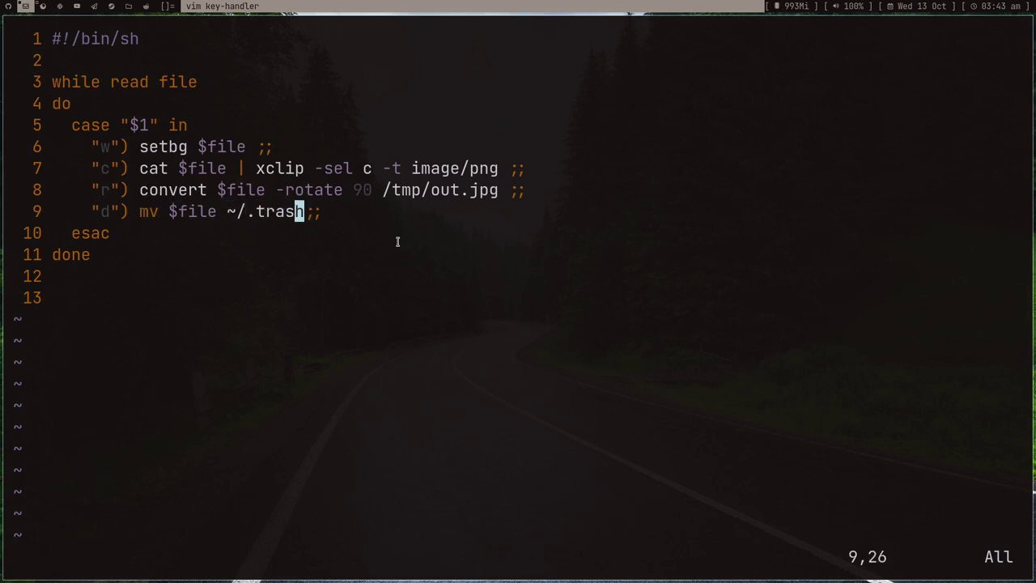
key("b")
In a side terminal, run mkdir .trash, cd .trash and ls to confirm the folder exists
key("super+Return")
type("mkdir .trash")
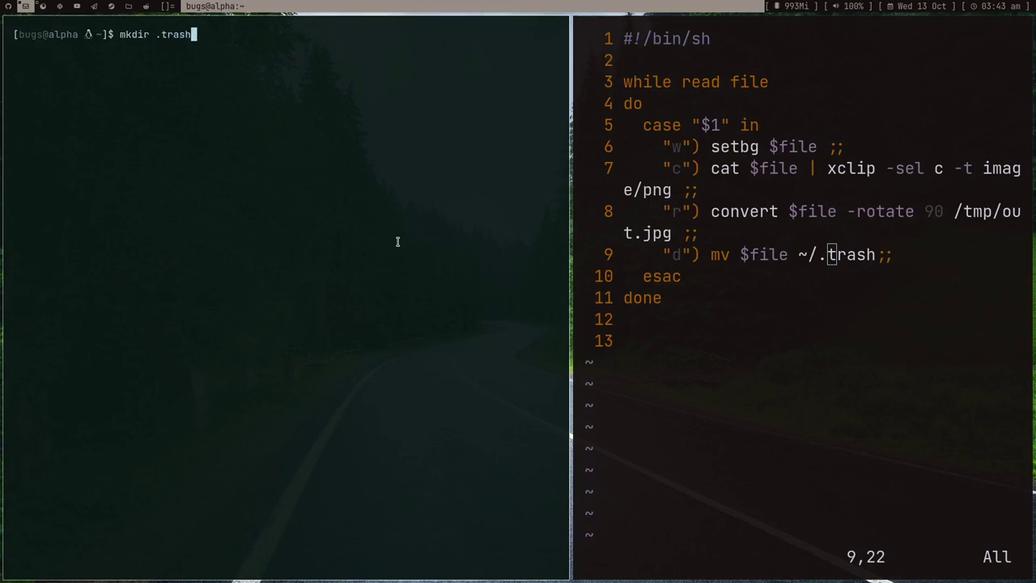
key("Return")
type("cd .trash")
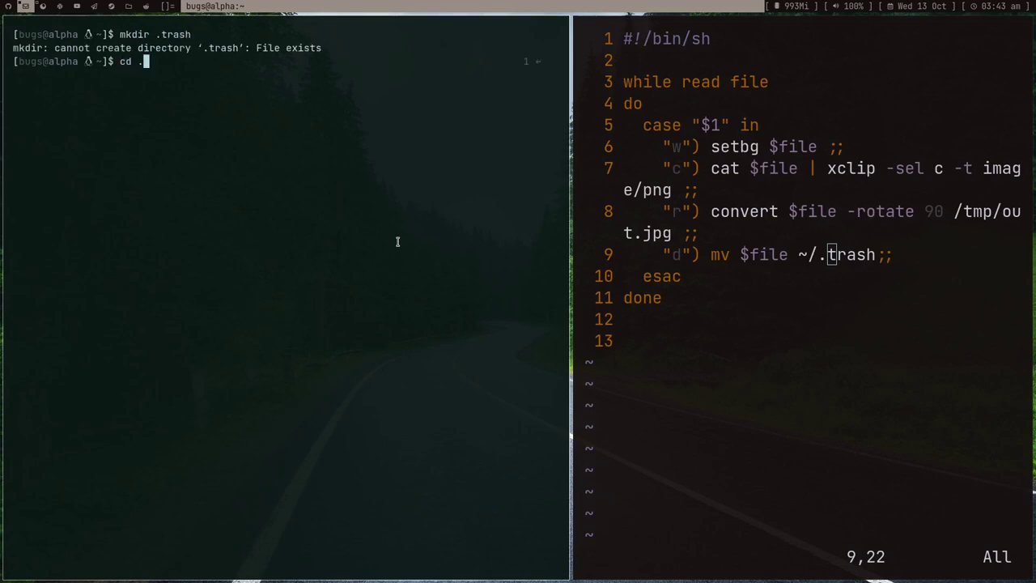
key("Return")
type("ls")
key("Return")
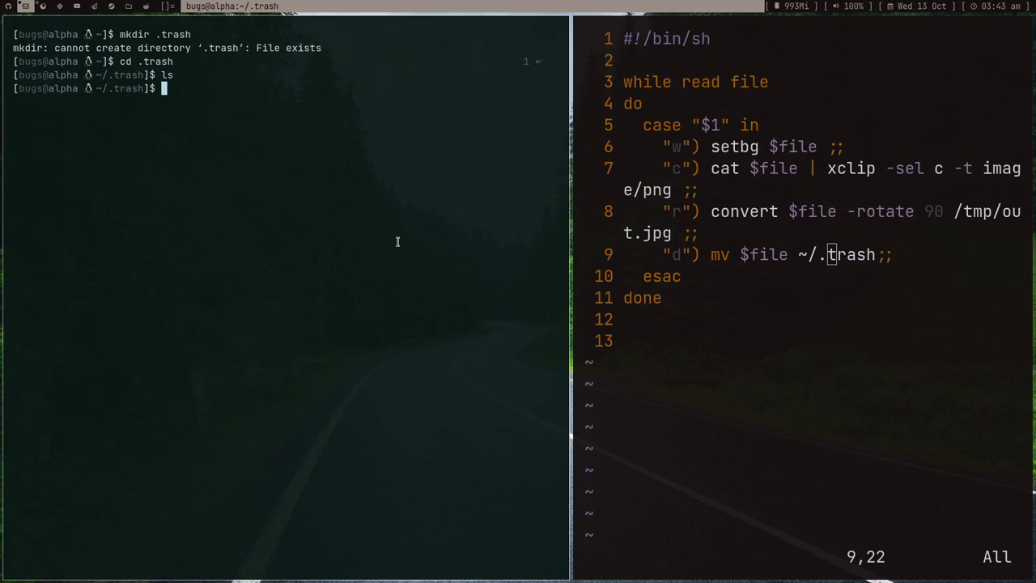
key("ctrl+d")
Quit vim with :q
key("b")
key("b")
key("b")
type("h")
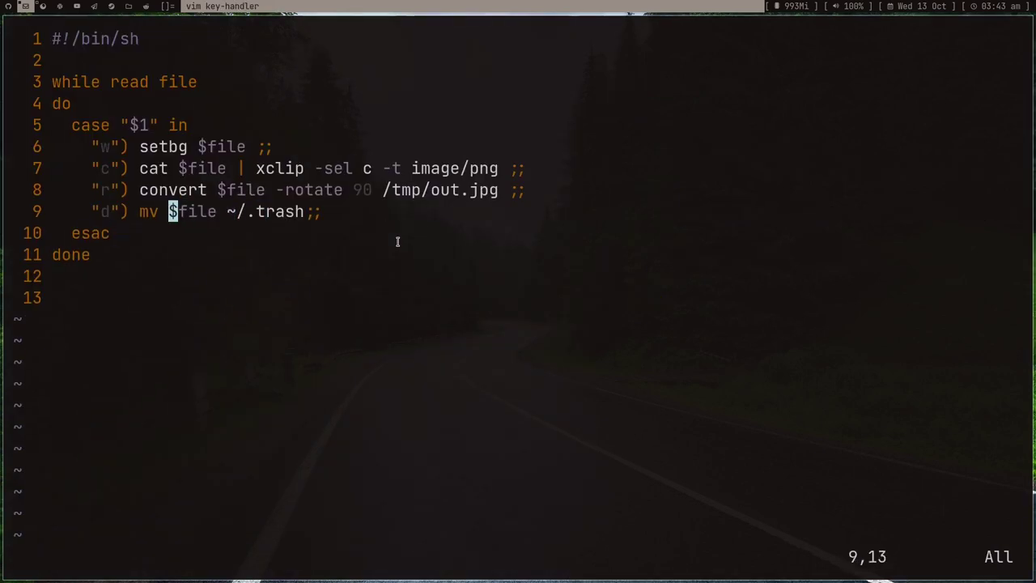
type(":q")
key("Return")
Go from the exec folder to ~/pix/wall and list the wallpapers
type("ls")
key("Return")
type("cd")
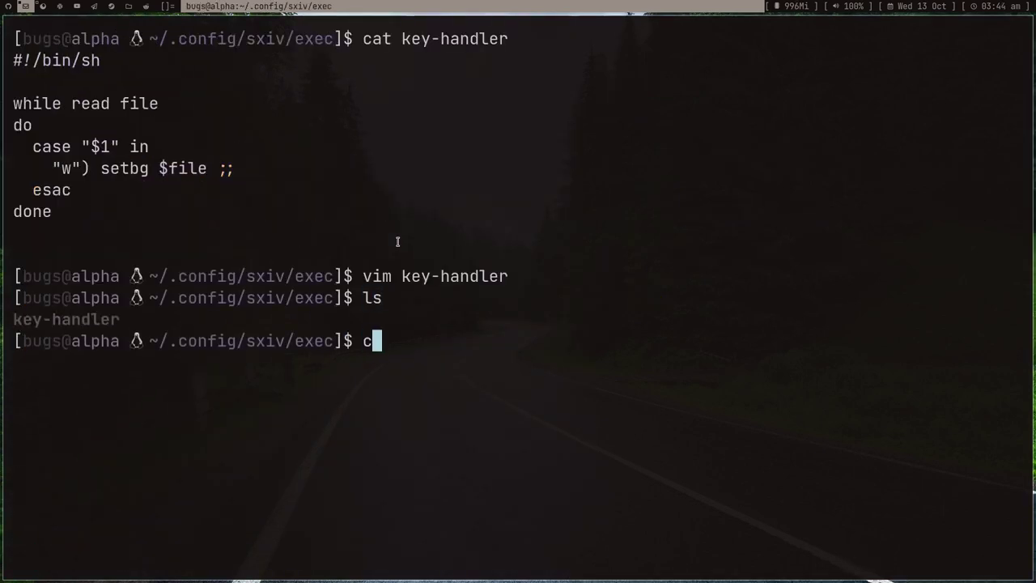
key("Return")
type("cd pix/wall")
key("Return")
type("ls")
key("Return")
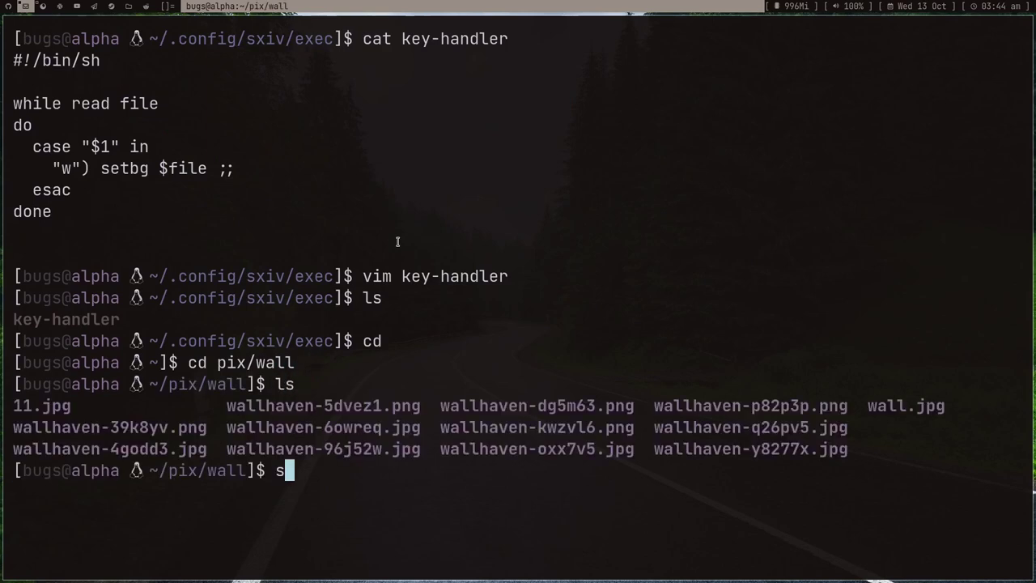
Open wallhaven-kwzvl6.png in sxiv as a background job
type("sxiv")
key("Tab")
key("Tab")
key("Tab")
key("Tab")
key("Tab")
key("Tab")
key("Tab")
key("Tab")
key("Tab")
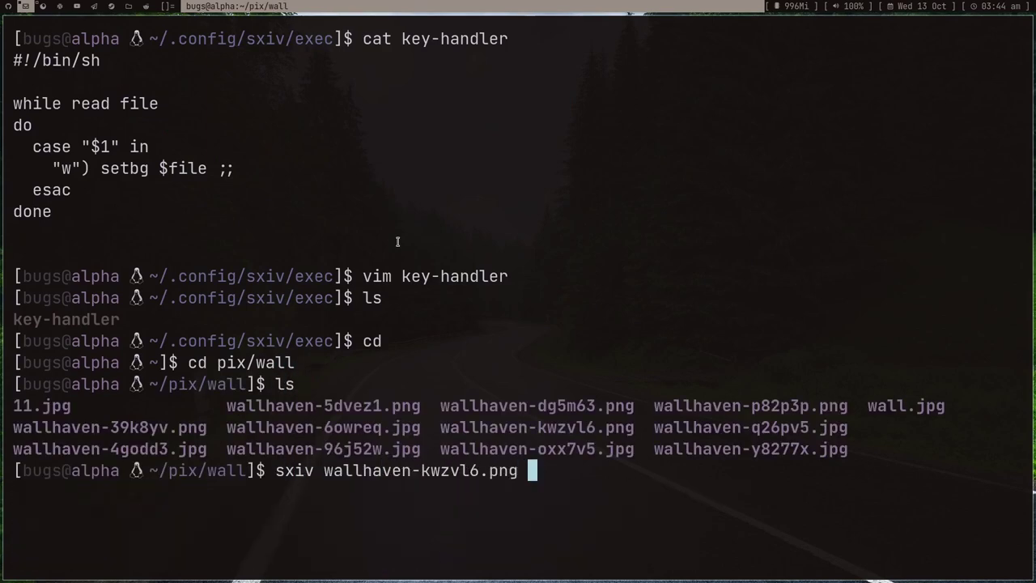
type("&")
key("Return")
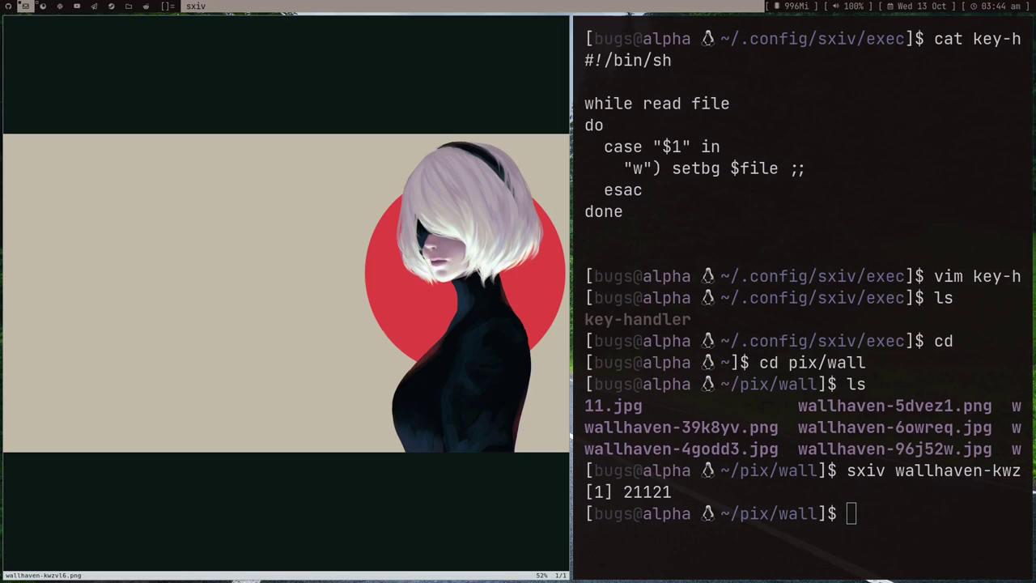
key("super+t")
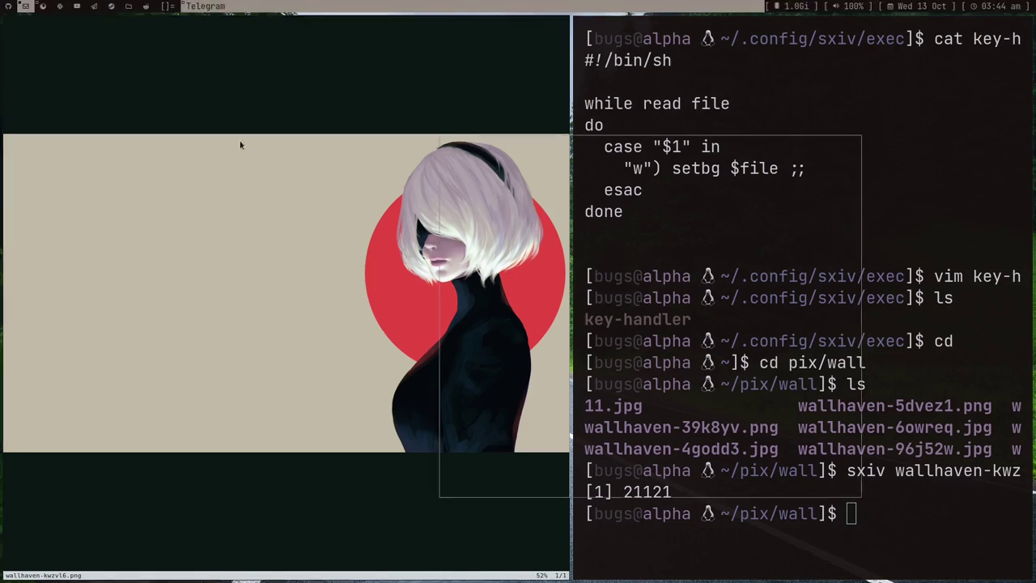
left_click(475, 271)
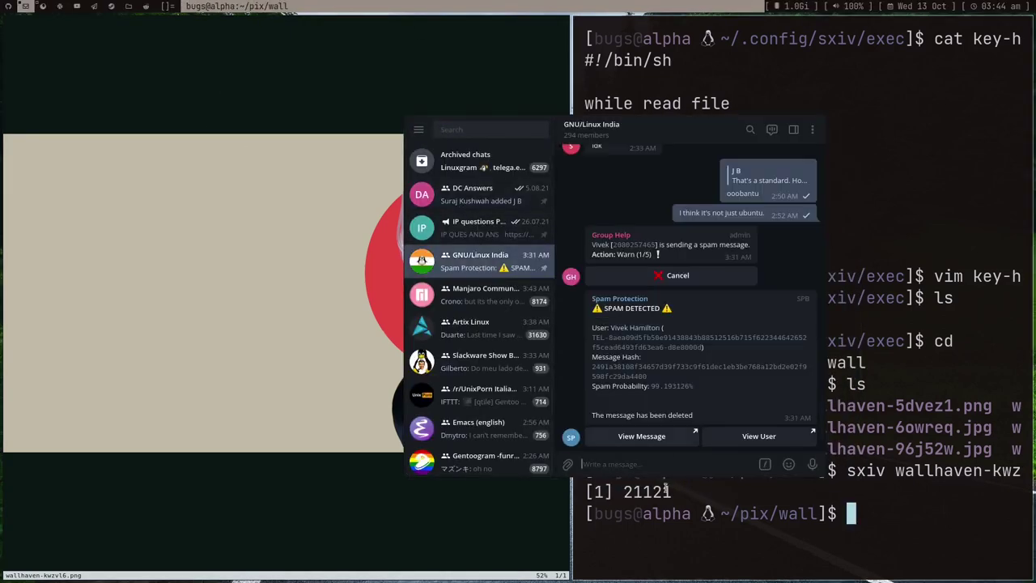
key("ctrl+v")
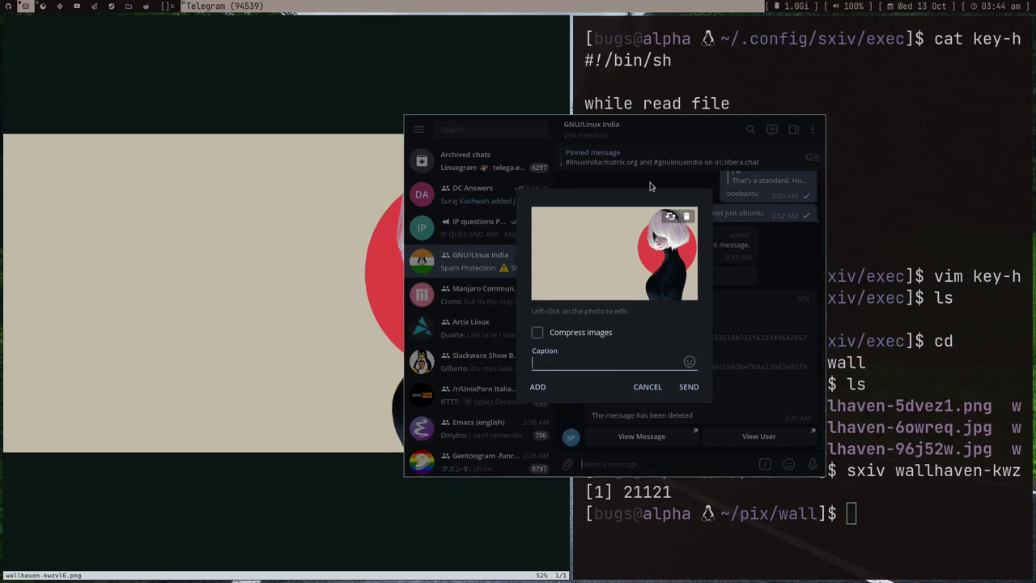
left_click(655, 385)
key("super+t")
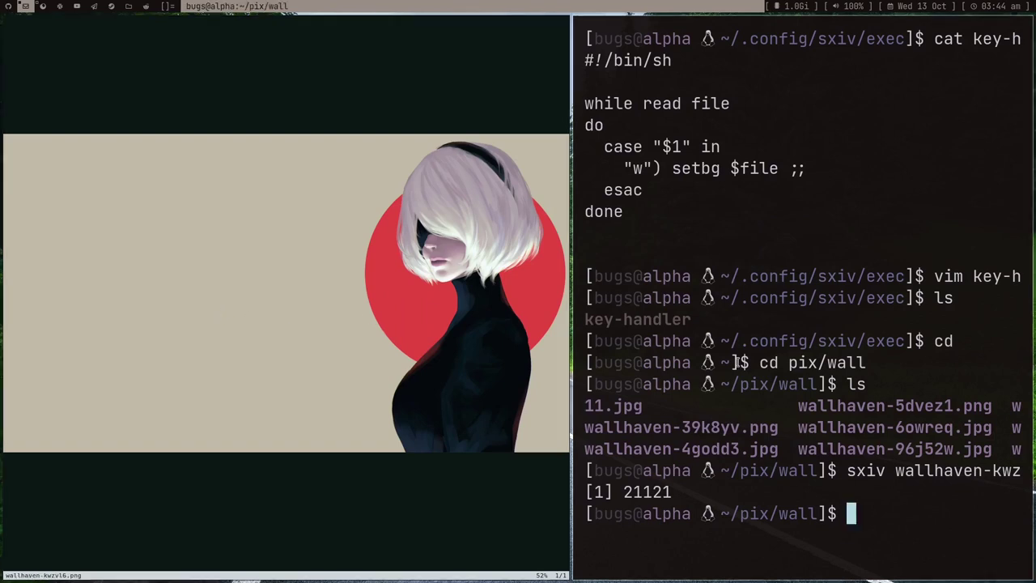
View the rotated /tmp/out.jpg in sxiv, then trash the wallpaper with the d binding
type("cd /tmp/")
key("BackSpace")
key("Return")
type("ls")
key("Return")
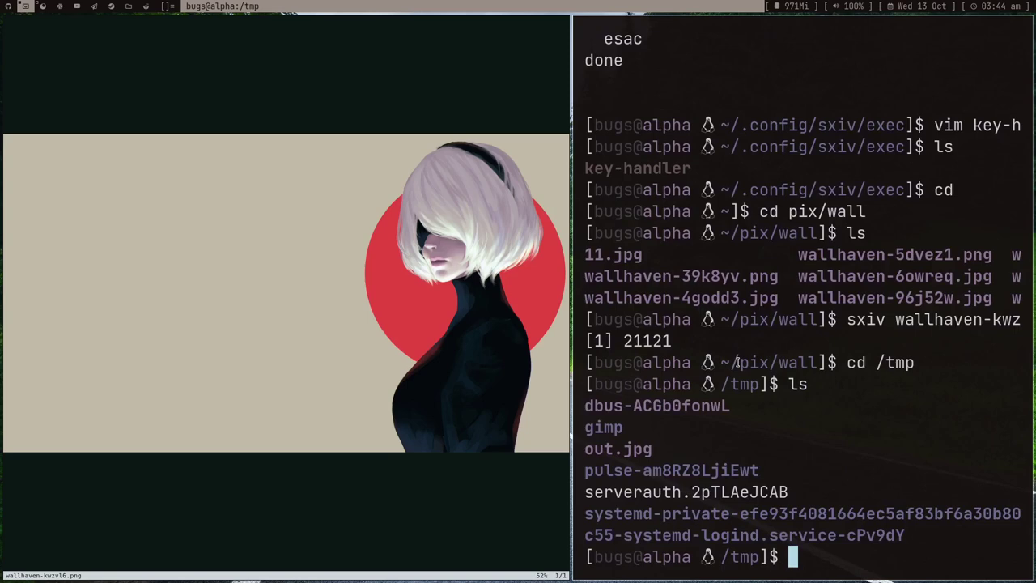
type("sxiv out.jpg")
key("Return")
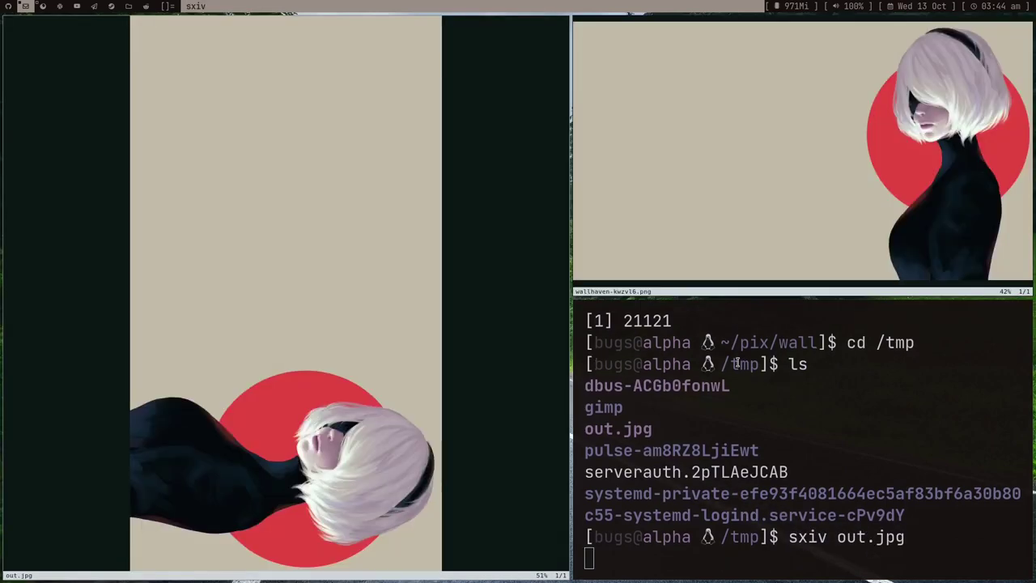
key("ctrl+c")
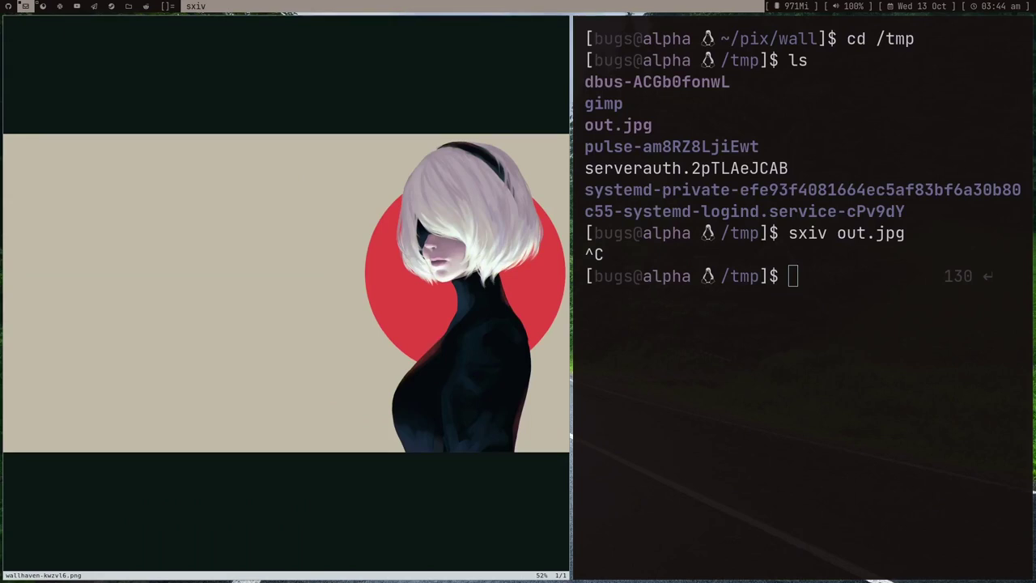
key("shift+d")
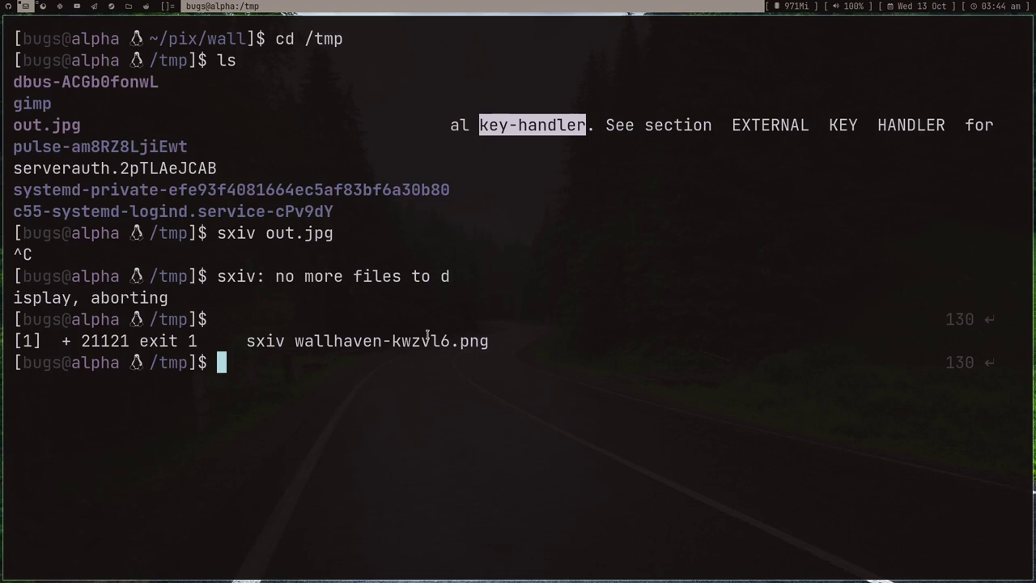
List ~/.trash and select the wallhaven-kwzvl6.png file name found there
type("cd")
key("Return")
type("cd .tr")
key("Tab")
key("Return")
type("ls")
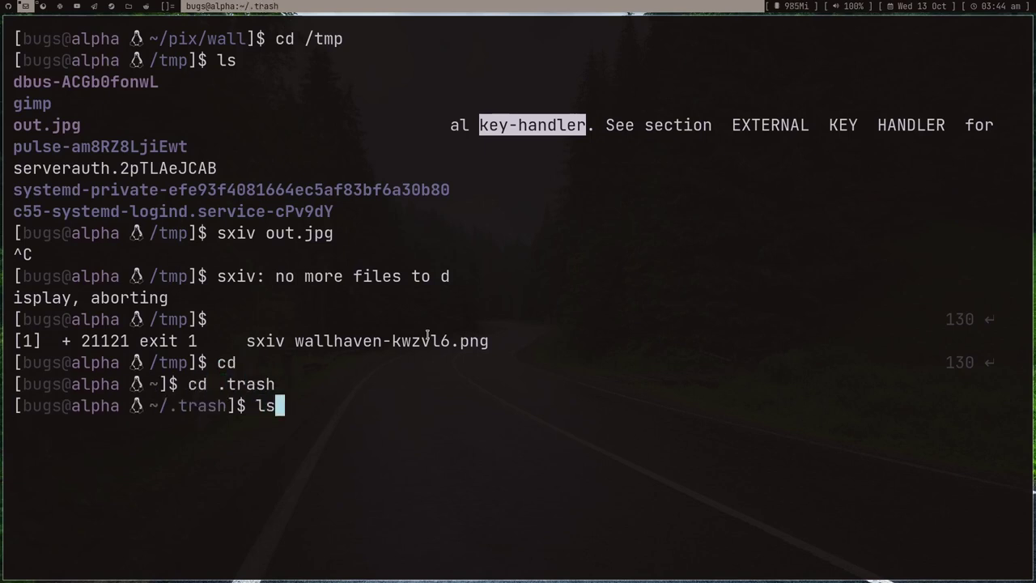
key("Return")
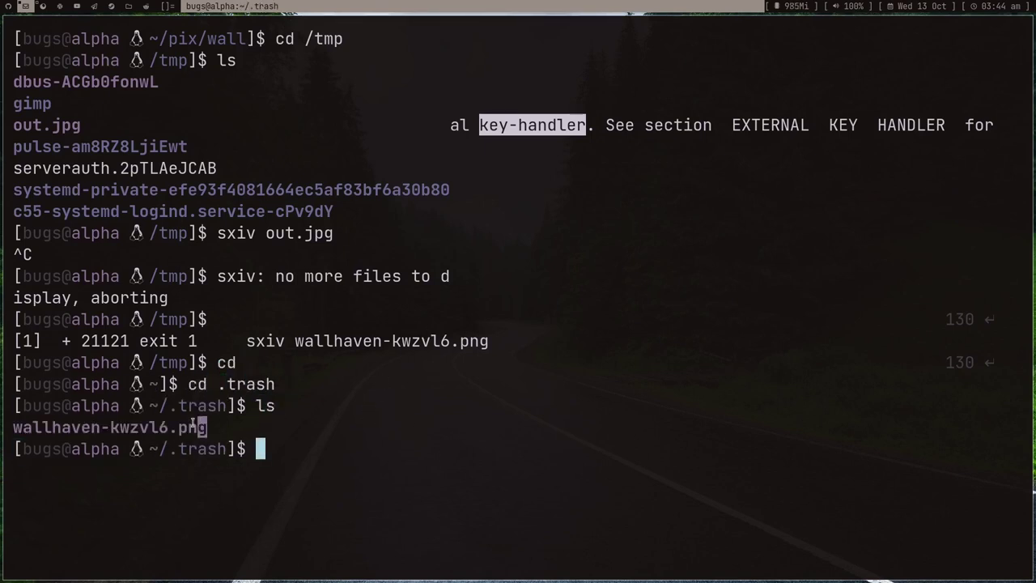
left_click_drag(192, 426, 3, 422)
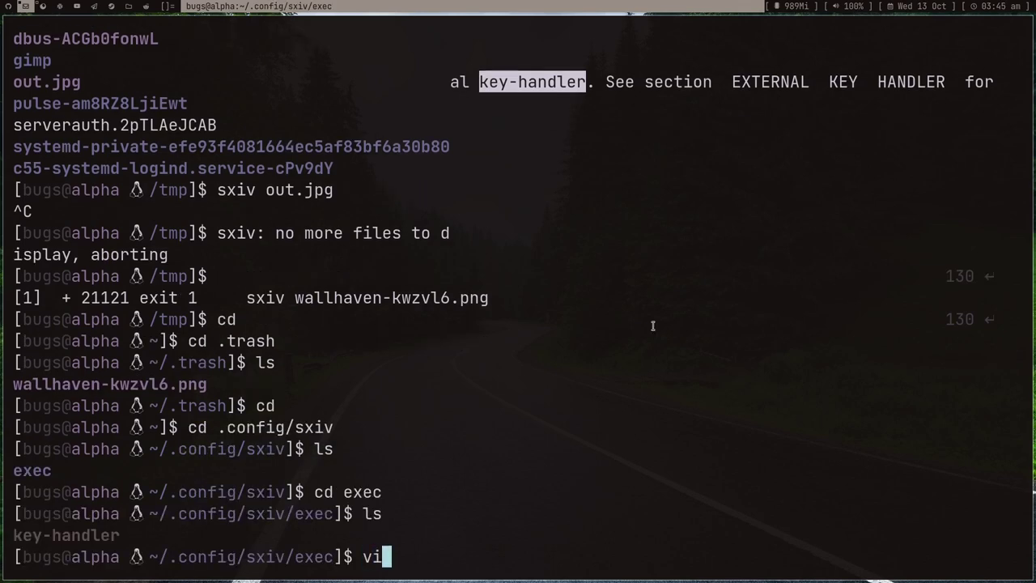